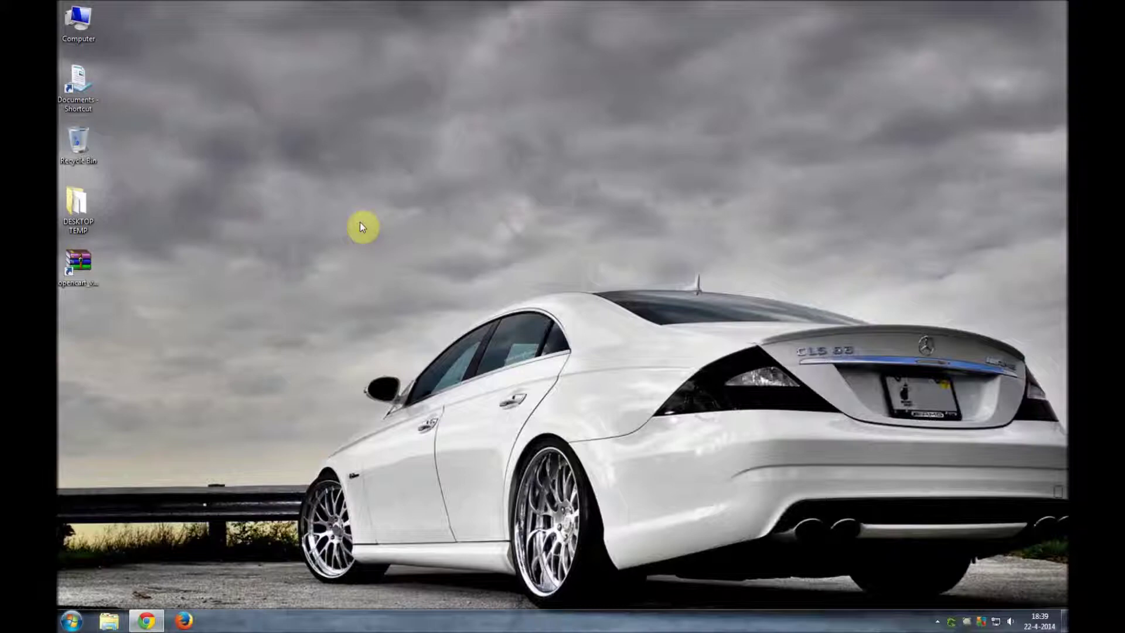
- Check the downloaded OpenCart zip on the desktop, then bring up the opencart.com tab in Chrome
{"action": "mouse_move", "coordinate": [147, 620]}
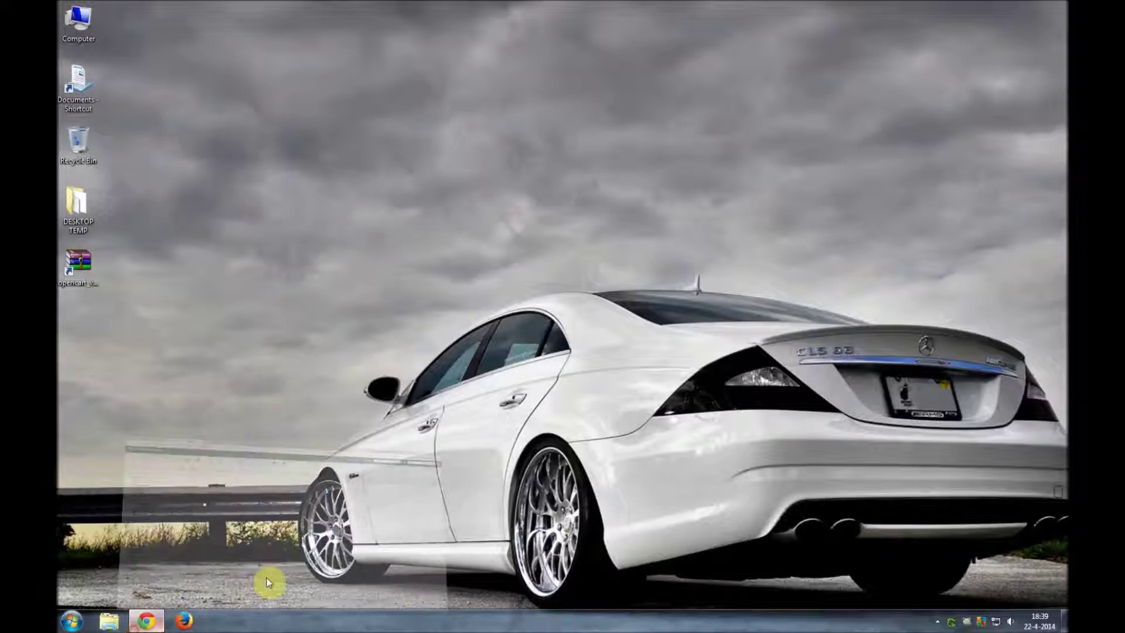
{"action": "left_click", "coordinate": [264, 582]}
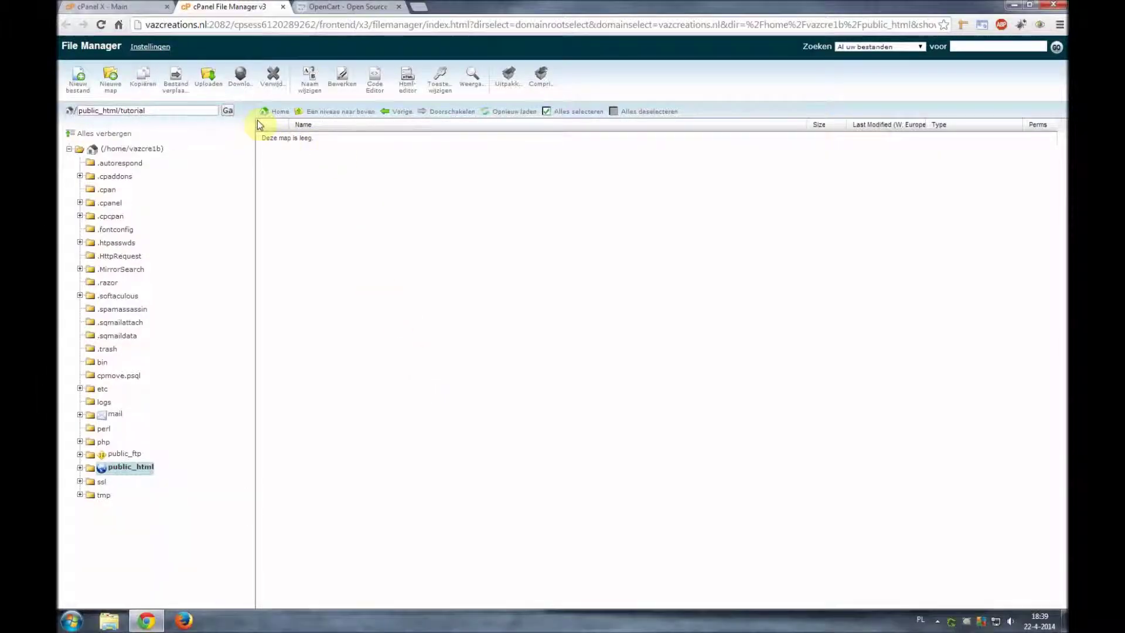
{"action": "left_click", "coordinate": [1013, 6]}
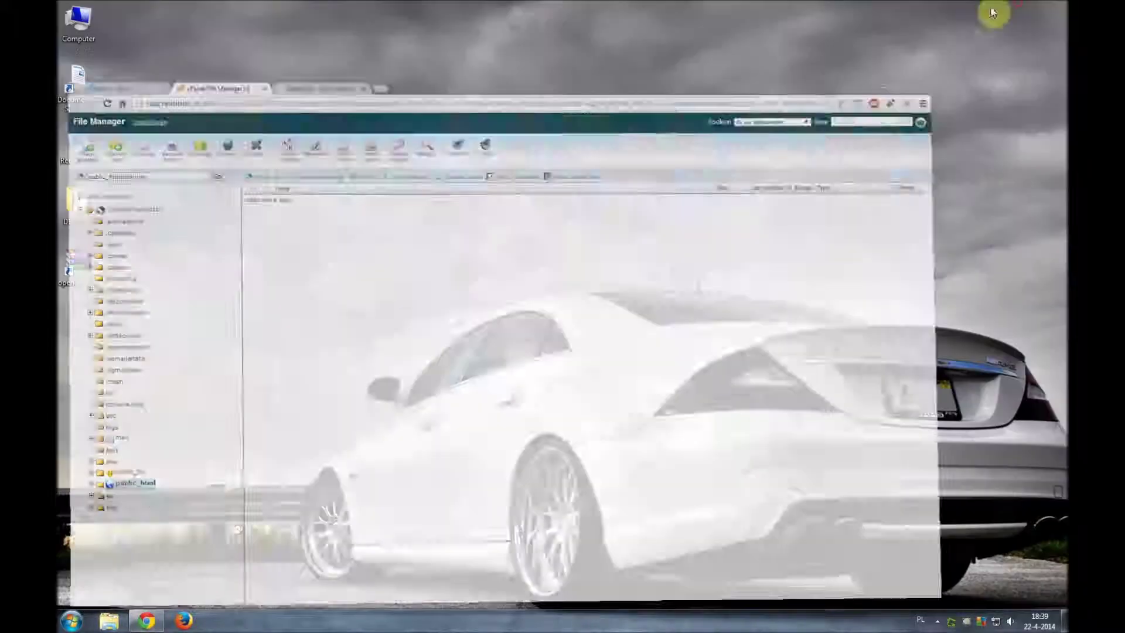
{"action": "left_click", "coordinate": [92, 269]}
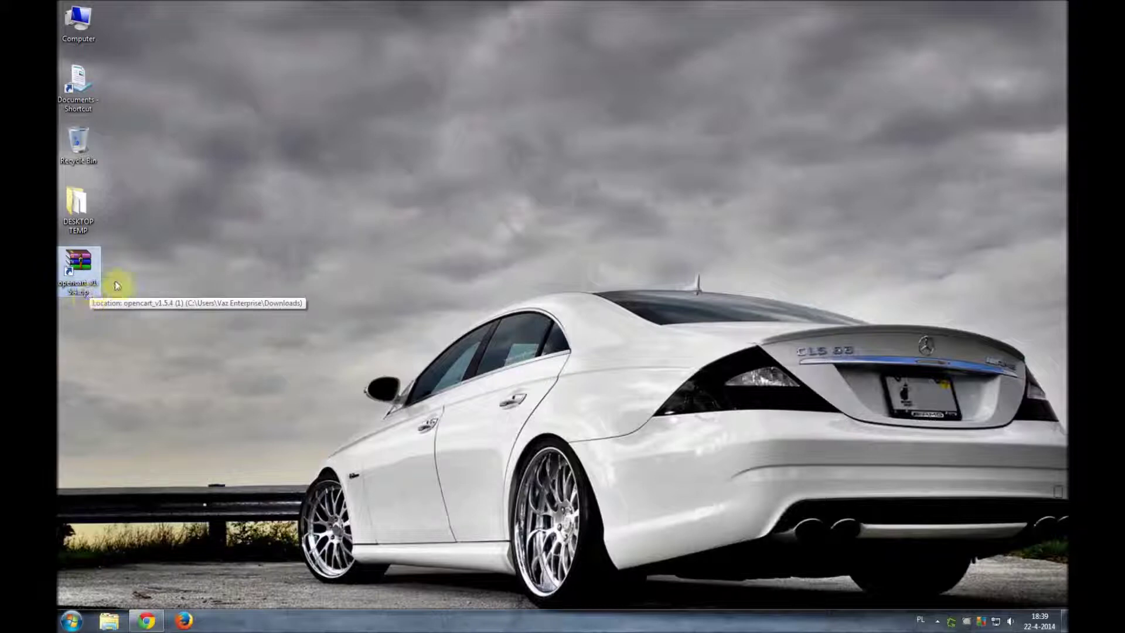
{"action": "left_click", "coordinate": [220, 339]}
{"action": "left_click", "coordinate": [147, 620]}
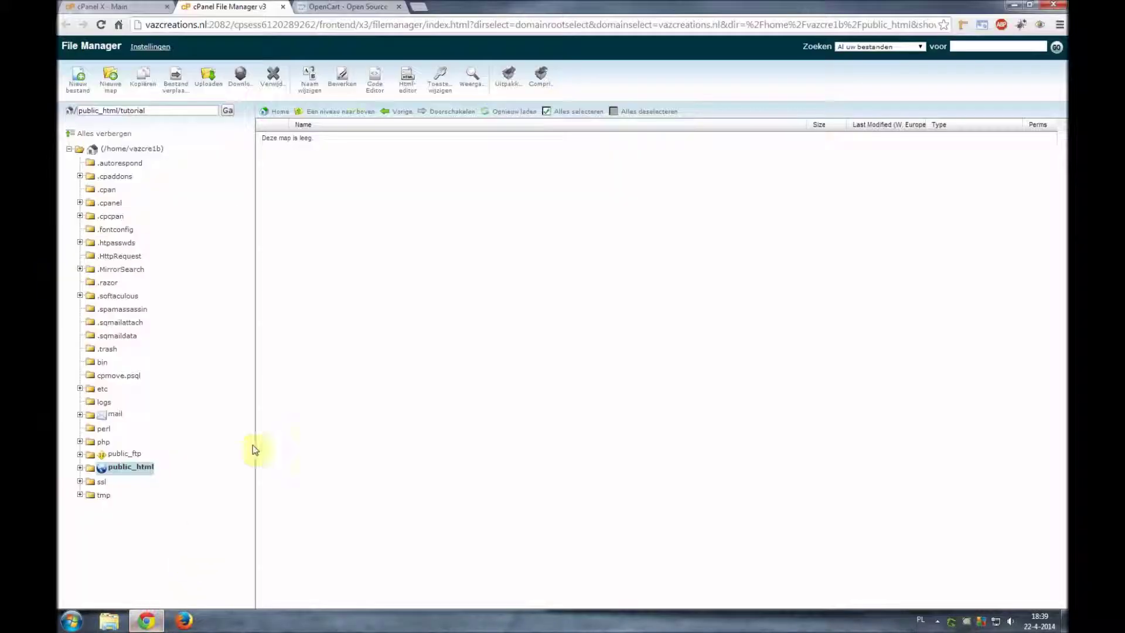
{"action": "left_click", "coordinate": [349, 8]}
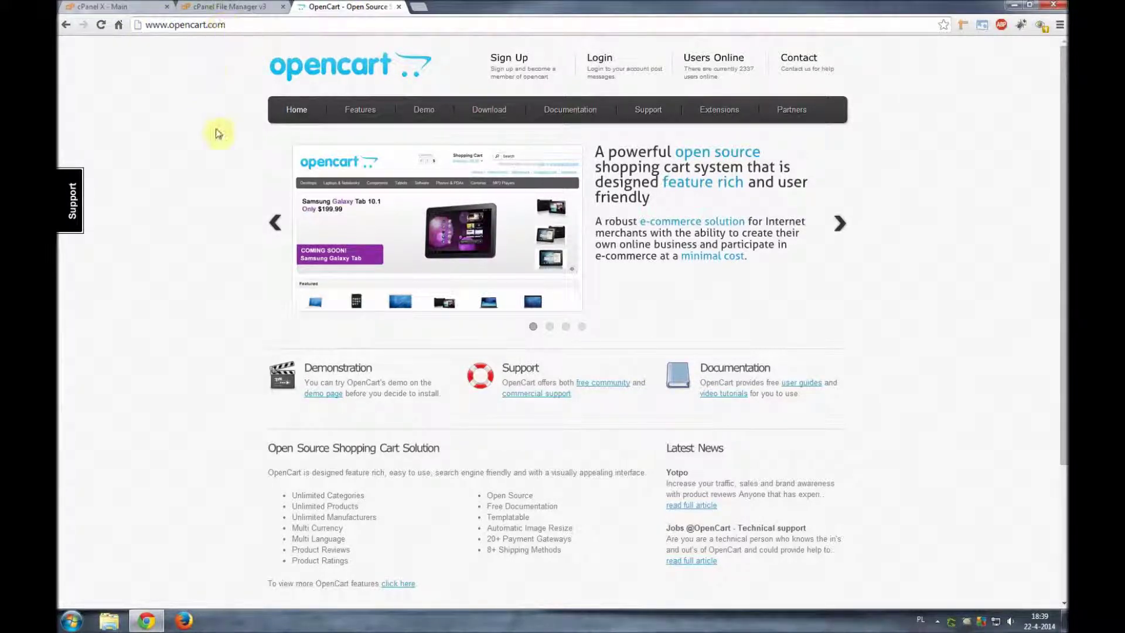
- Find the v1.5.4 release in the OpenCart download list, then go back to cPanel File Manager
{"action": "left_click", "coordinate": [478, 110]}
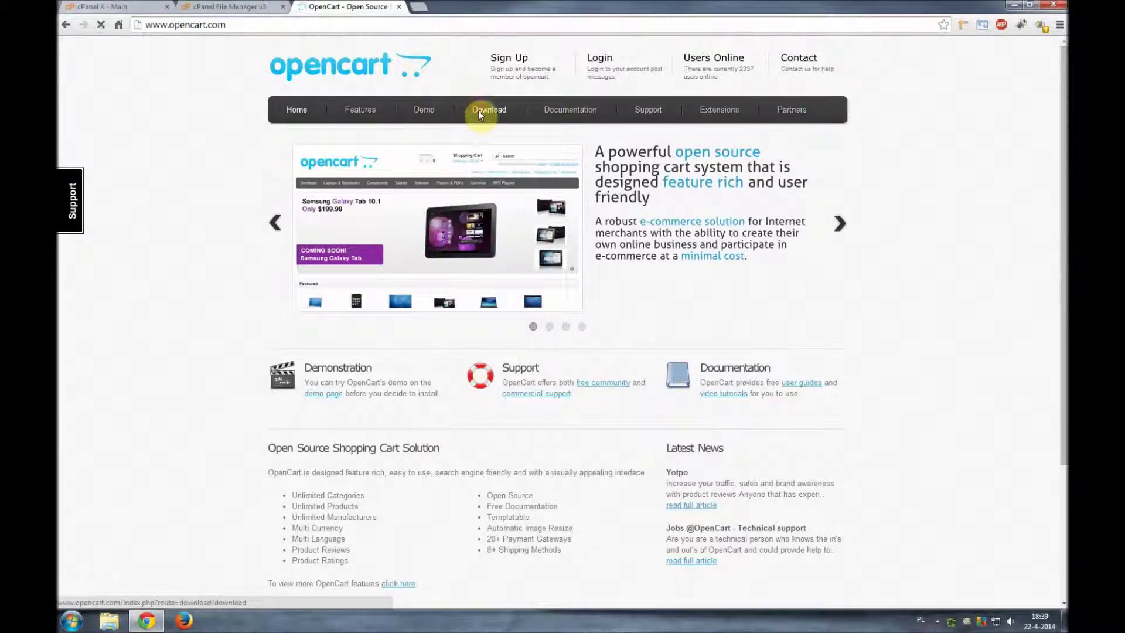
{"action": "scroll", "coordinate": [202, 220], "scroll_direction": "down", "scroll_amount": 1}
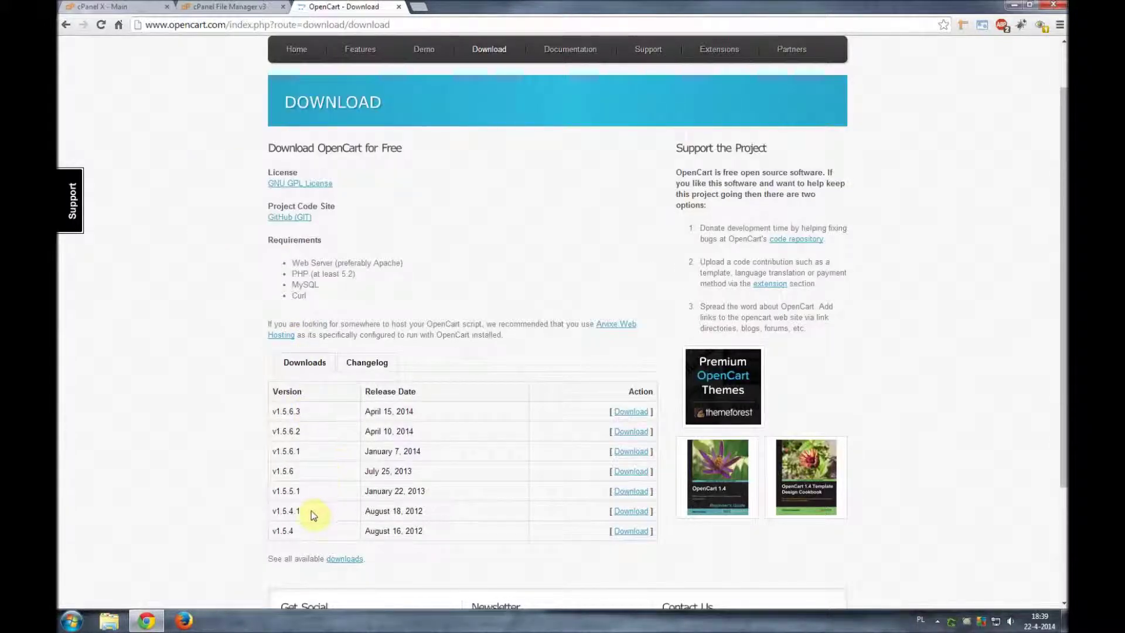
{"action": "left_click_drag", "start_coordinate": [273, 530], "coordinate": [299, 531]}
{"action": "left_click", "coordinate": [271, 533]}
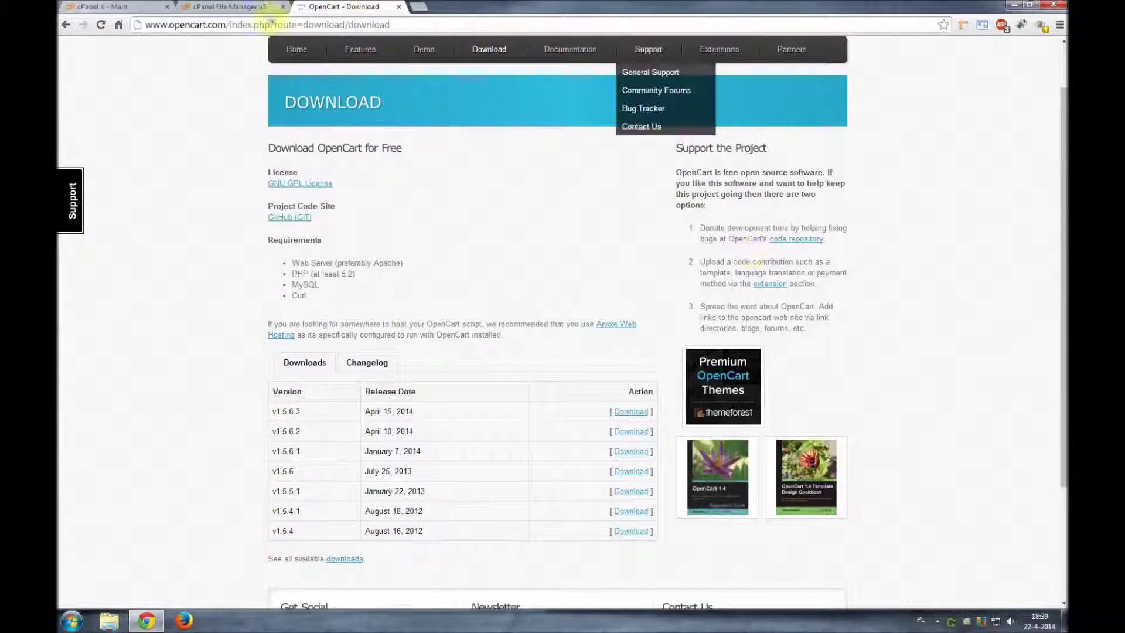
{"action": "left_click", "coordinate": [213, 7]}
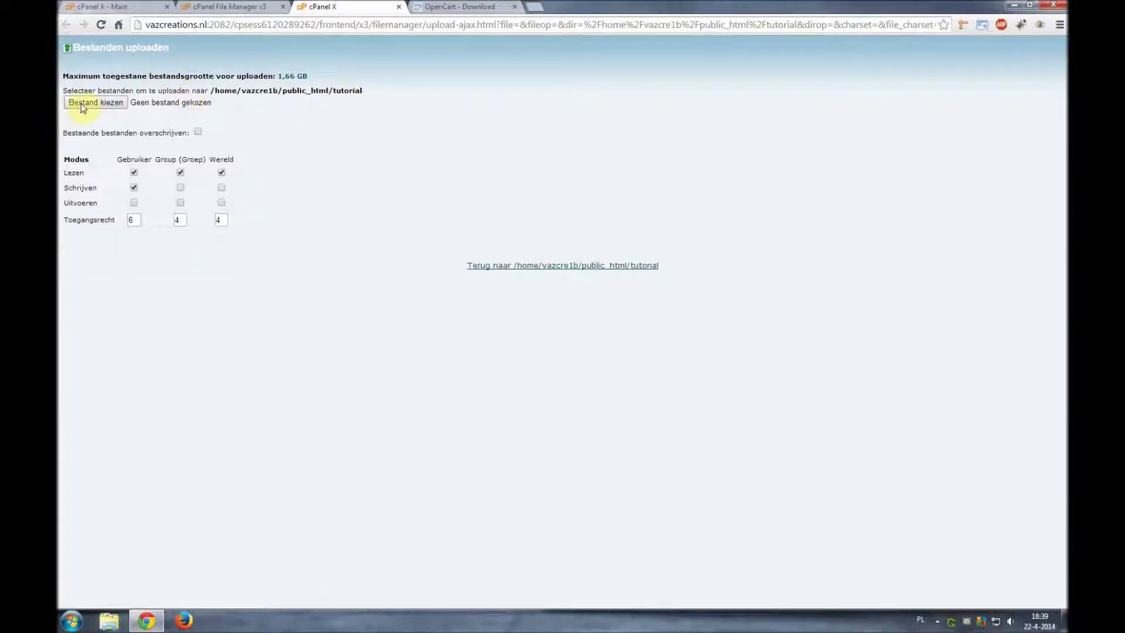
- Upload opencart_v1.5.4.zip (7.79 MB) into public_html/tutorial and refresh the listing
{"action": "left_click", "coordinate": [81, 104]}
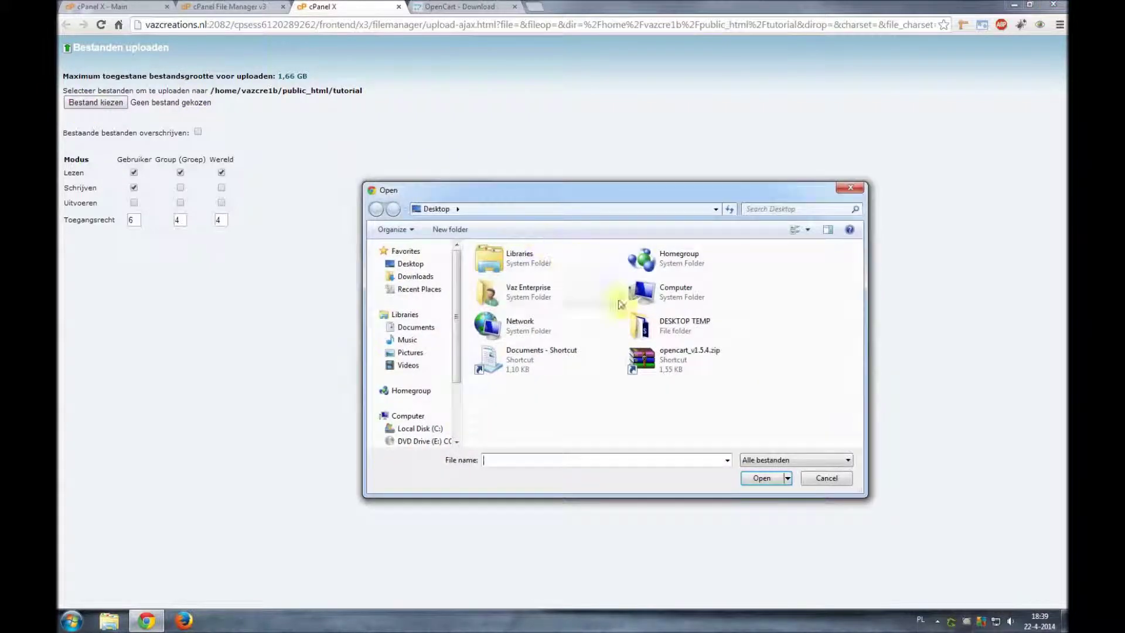
{"action": "double_click", "coordinate": [674, 362]}
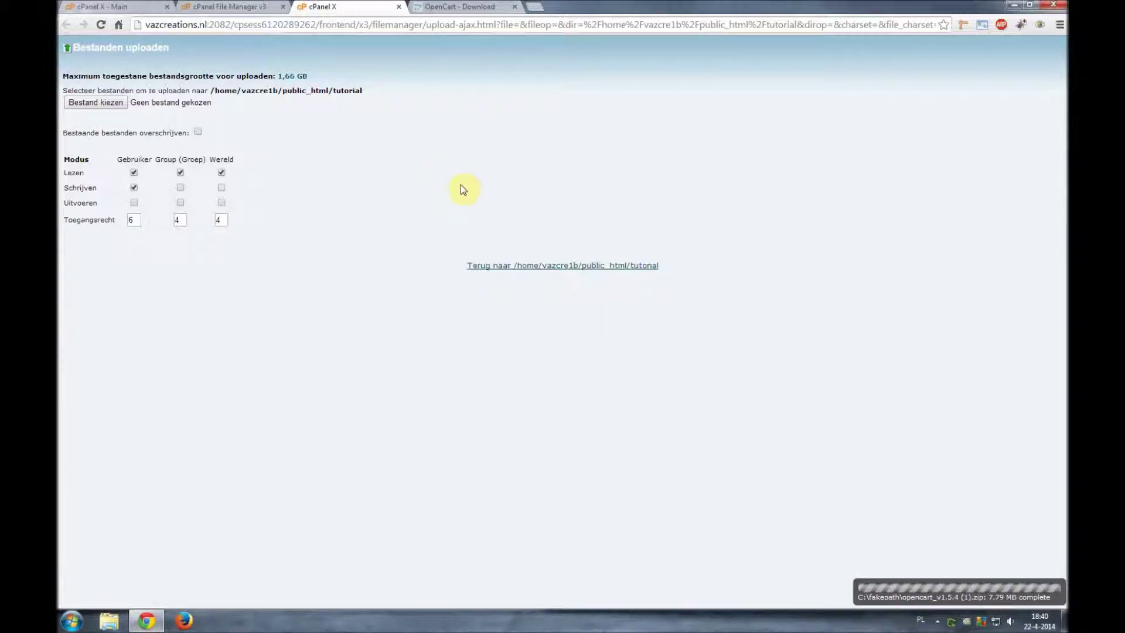
{"action": "left_click", "coordinate": [400, 7]}
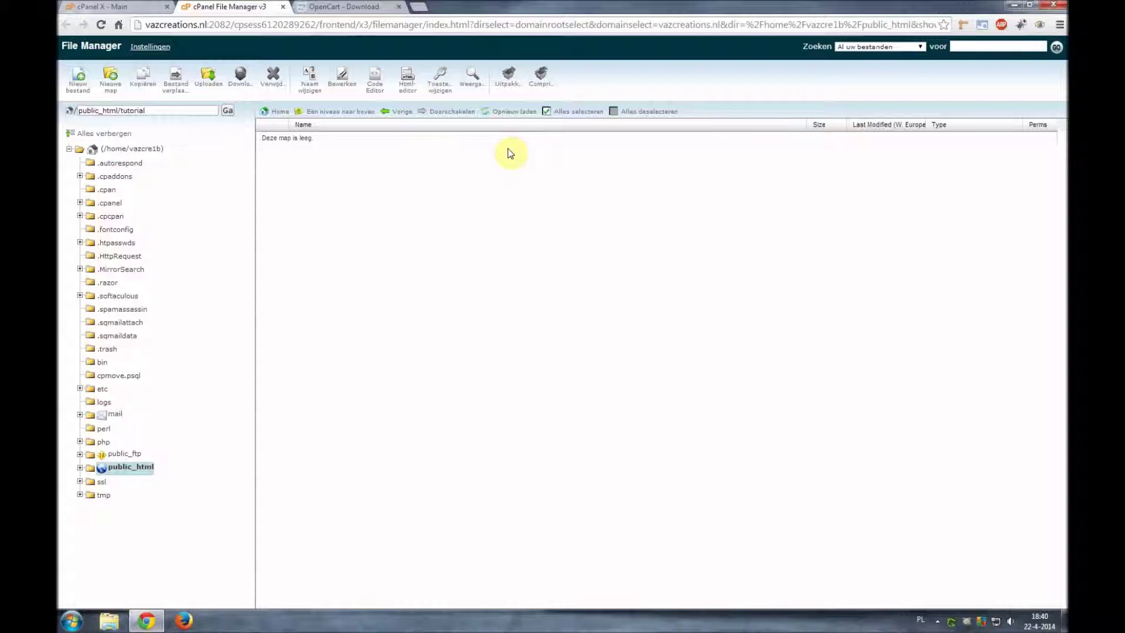
{"action": "left_click", "coordinate": [513, 112]}
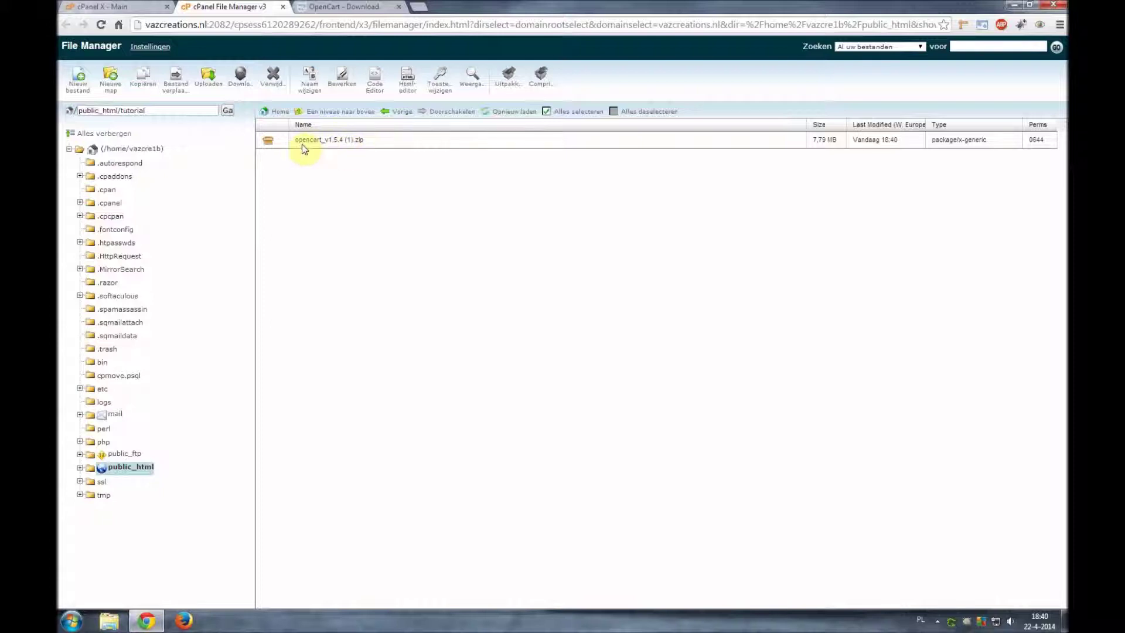
- Extract opencart_v1.5.4 (1).zip into /public_html/tutorial
{"action": "left_click", "coordinate": [408, 145]}
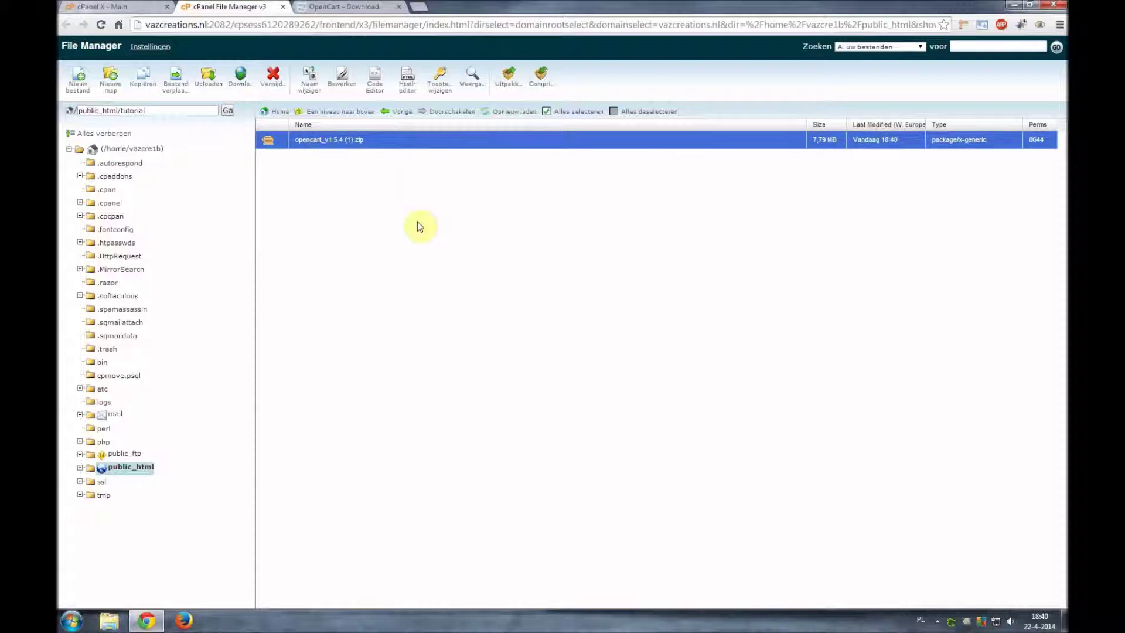
{"action": "left_click", "coordinate": [509, 86]}
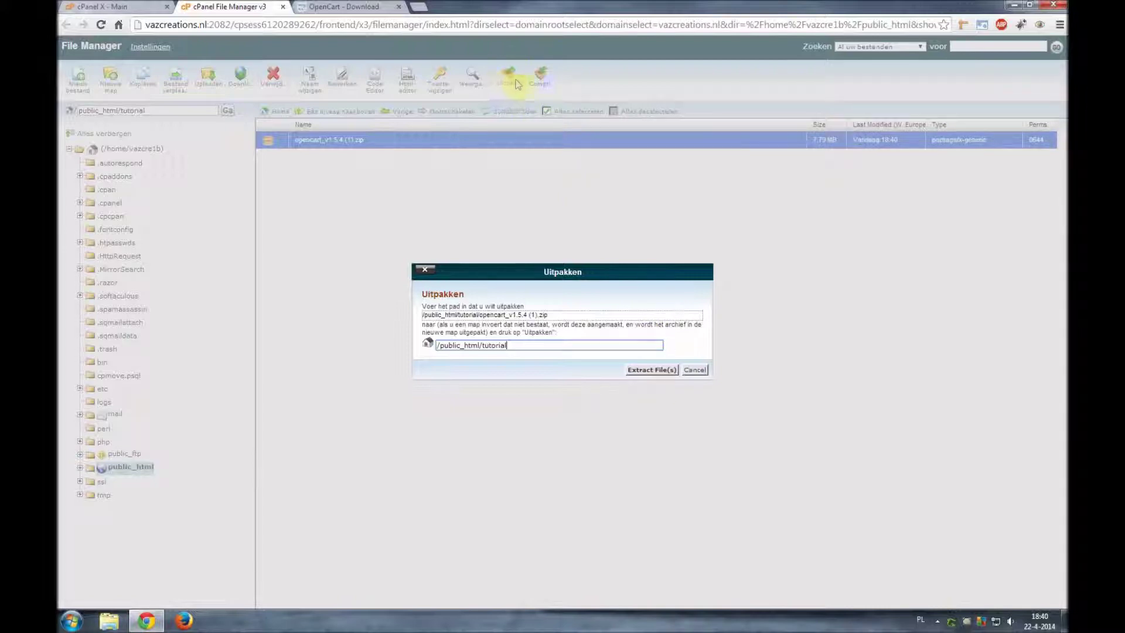
{"action": "left_click", "coordinate": [651, 370]}
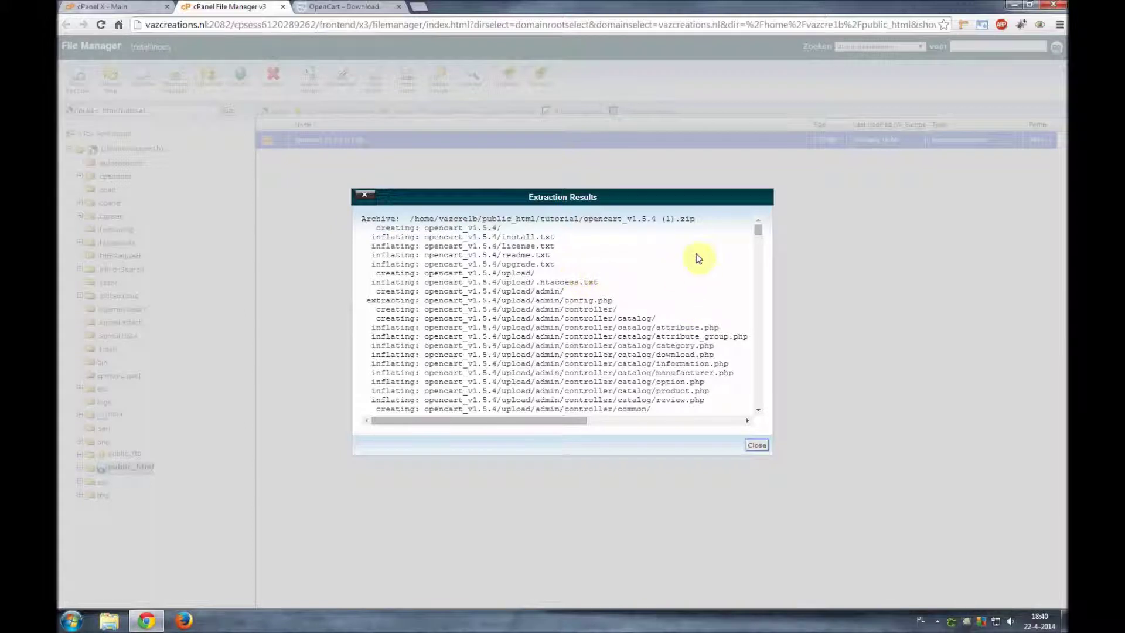
{"action": "left_click", "coordinate": [757, 446]}
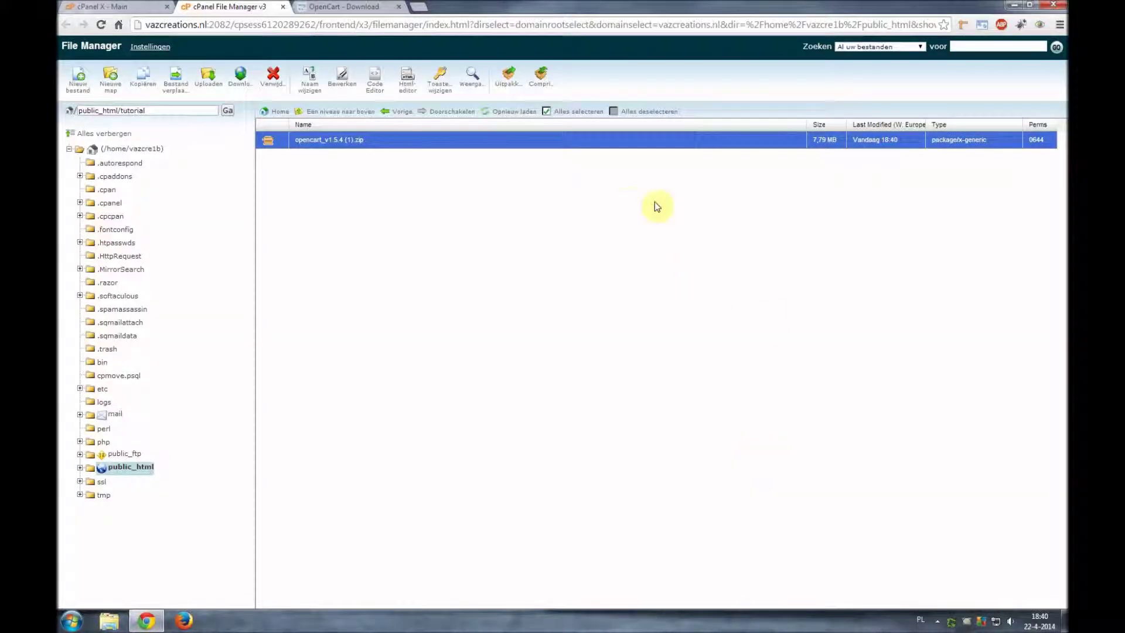
- Open opencart_v1.5.4/upload, select all ten items, and start moving them
{"action": "left_click", "coordinate": [517, 113]}
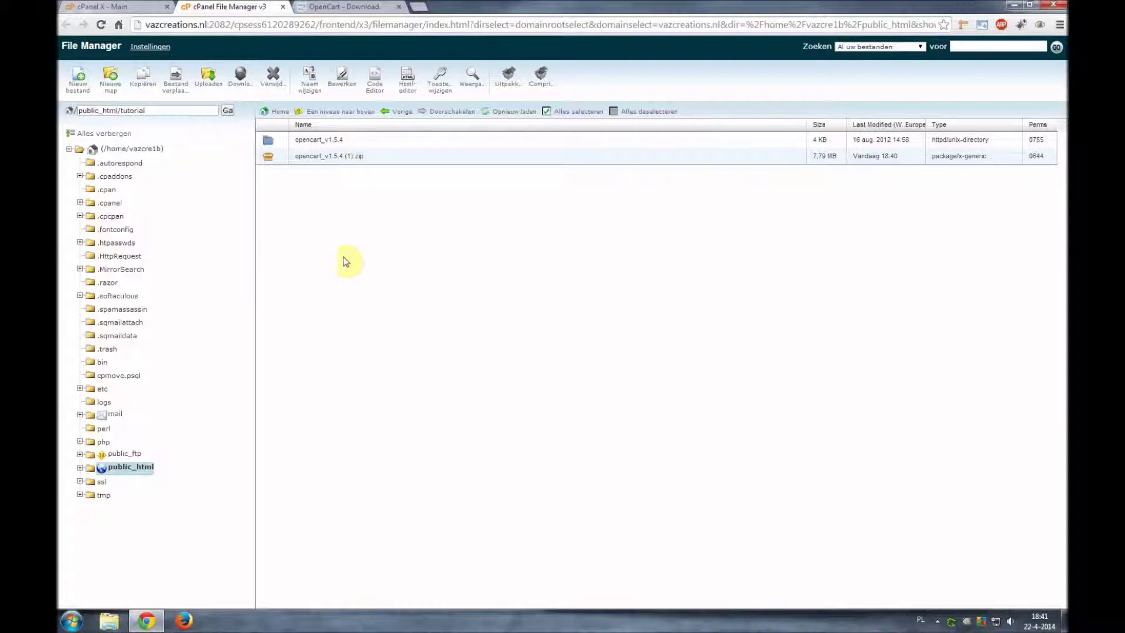
{"action": "double_click", "coordinate": [371, 145]}
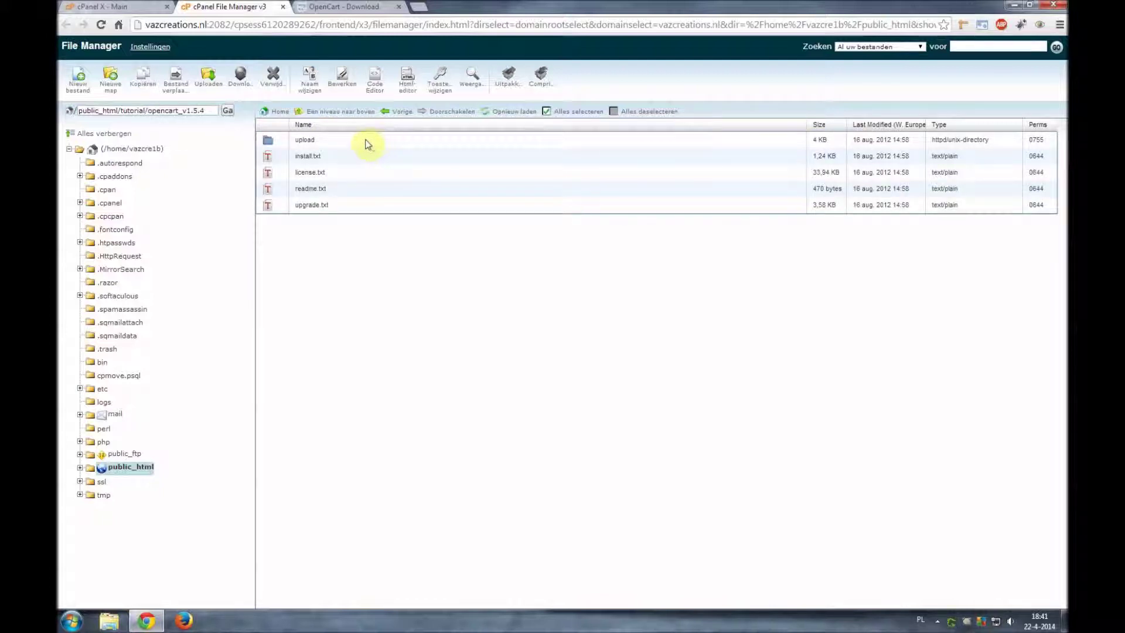
{"action": "double_click", "coordinate": [344, 142]}
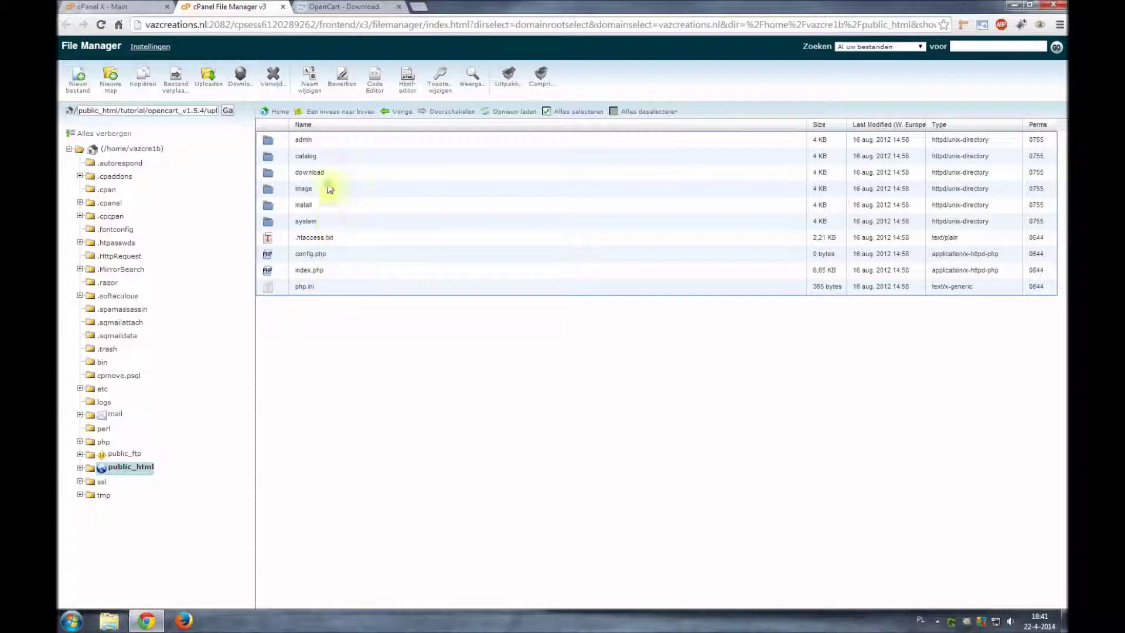
{"action": "left_click", "coordinate": [350, 143]}
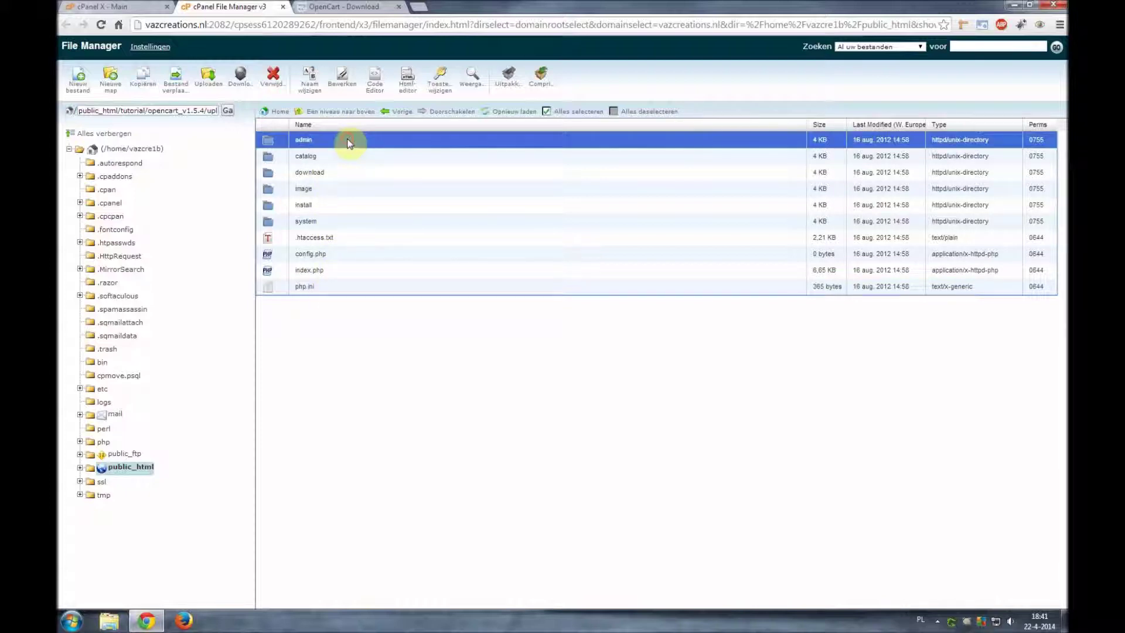
{"action": "left_click", "coordinate": [344, 290], "text": "shift"}
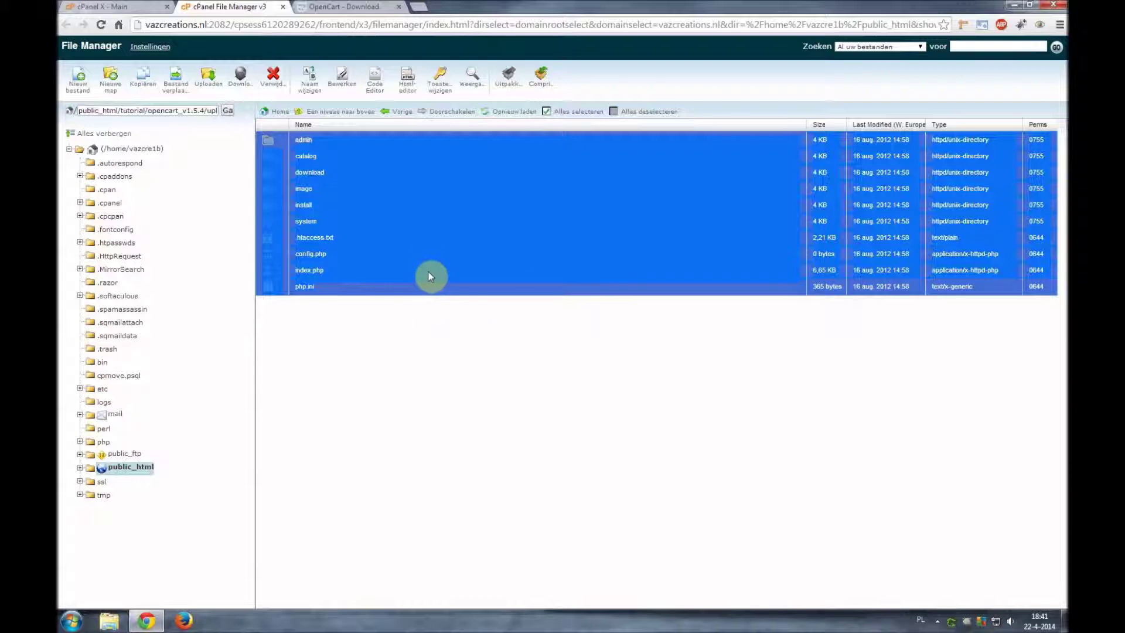
{"action": "left_click", "coordinate": [176, 86]}
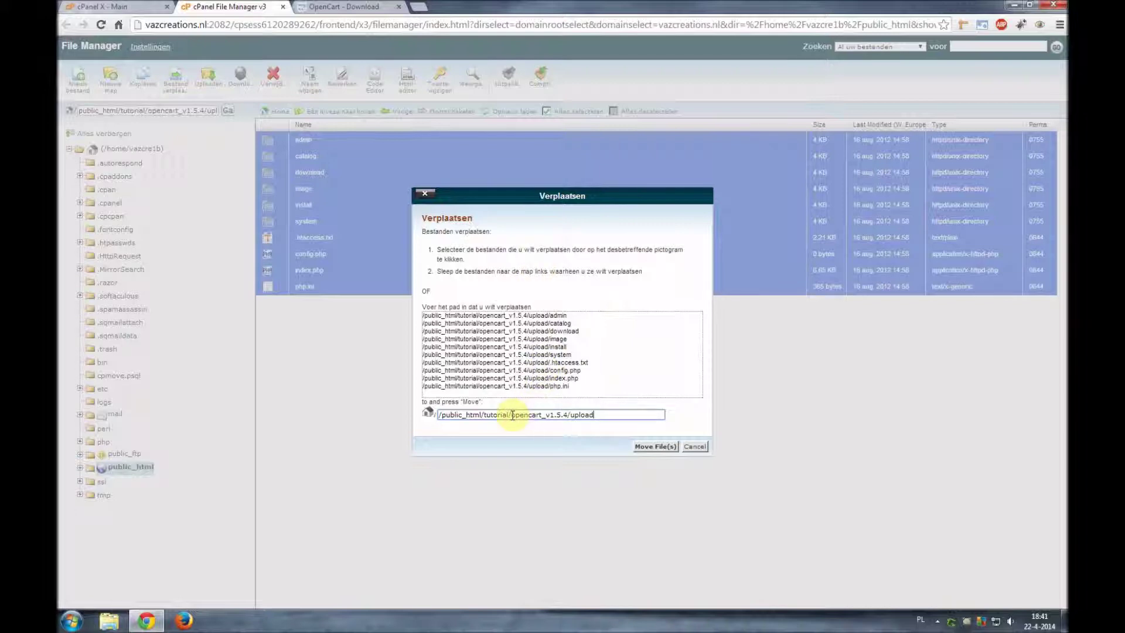
- Move the ten upload items to /public_html/tutorial and go up to that folder
{"action": "left_click_drag", "start_coordinate": [512, 415], "coordinate": [597, 415]}
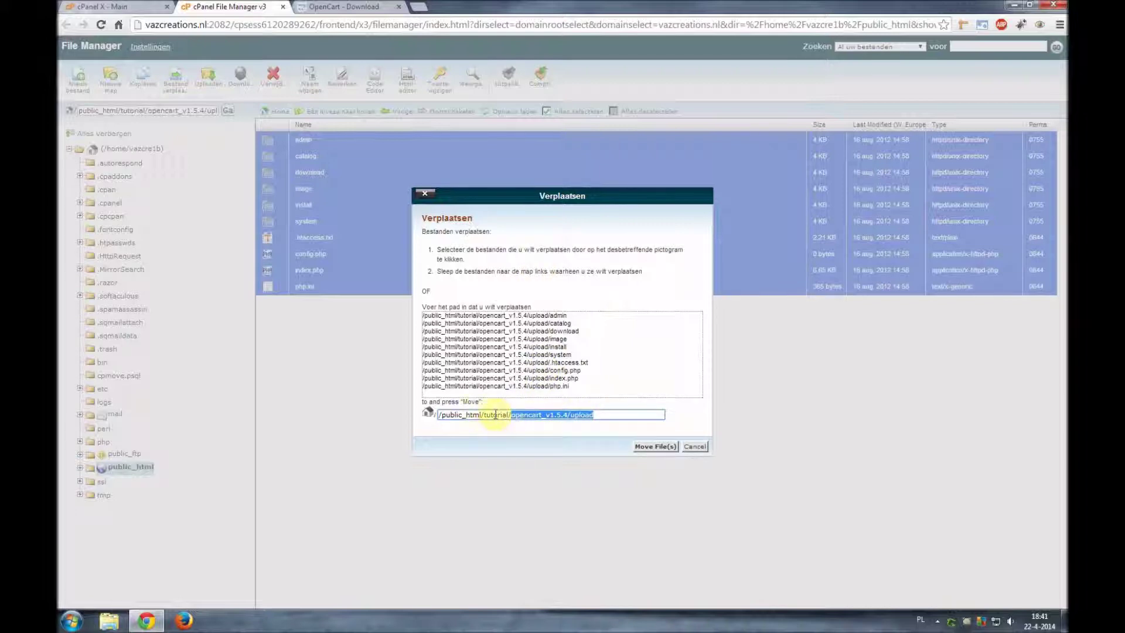
{"action": "key", "text": "BackSpace"}
{"action": "key", "text": "BackSpace"}
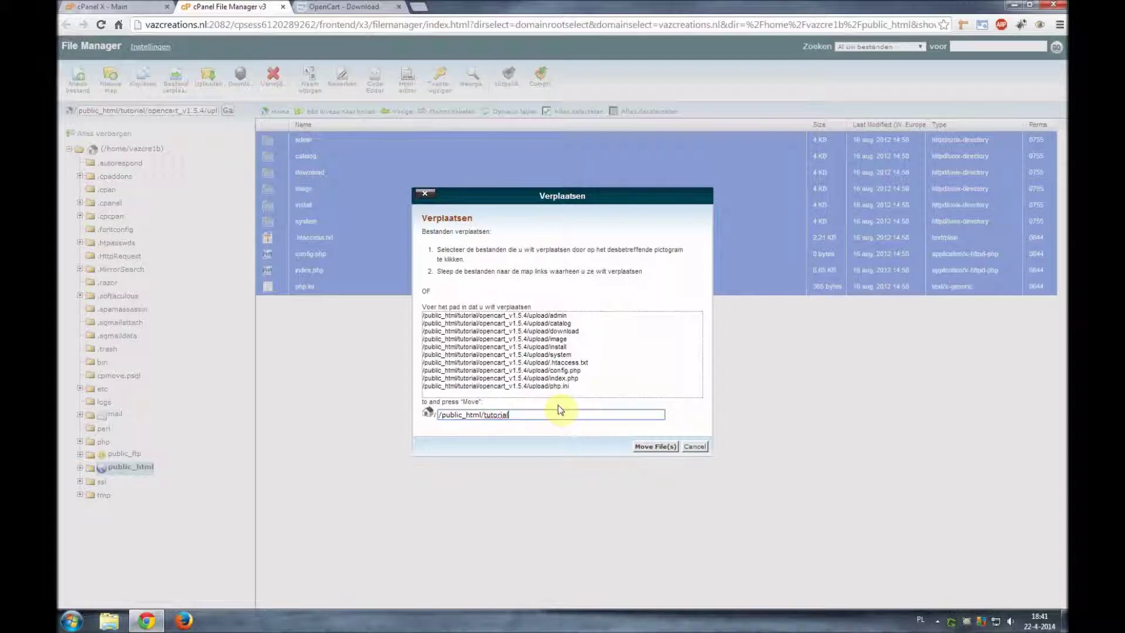
{"action": "left_click", "coordinate": [649, 448]}
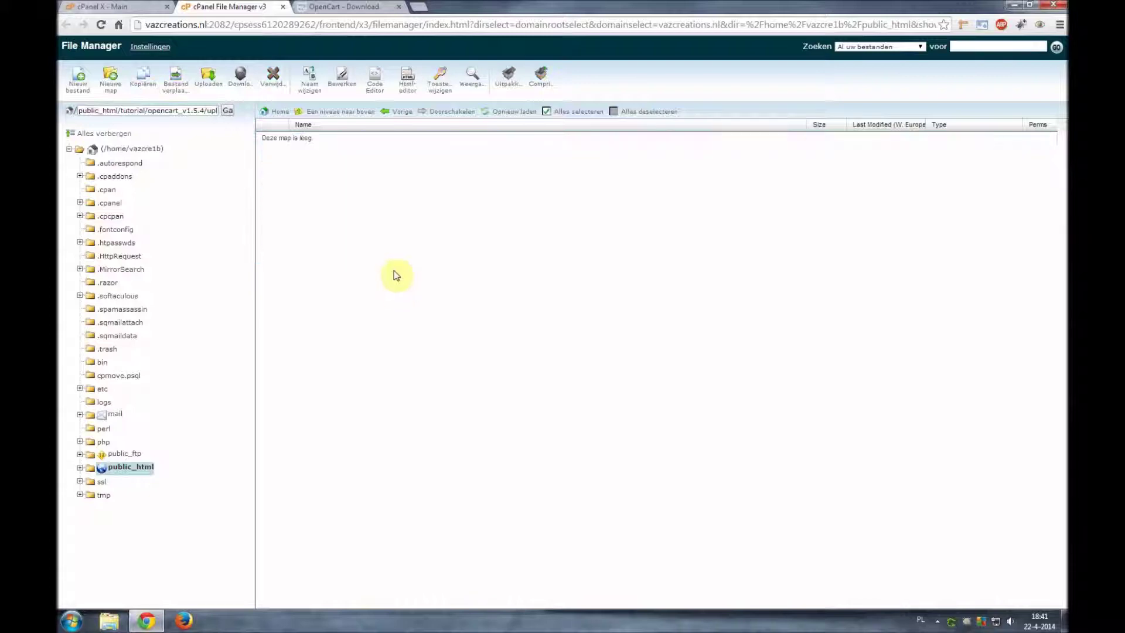
{"action": "left_click", "coordinate": [359, 113]}
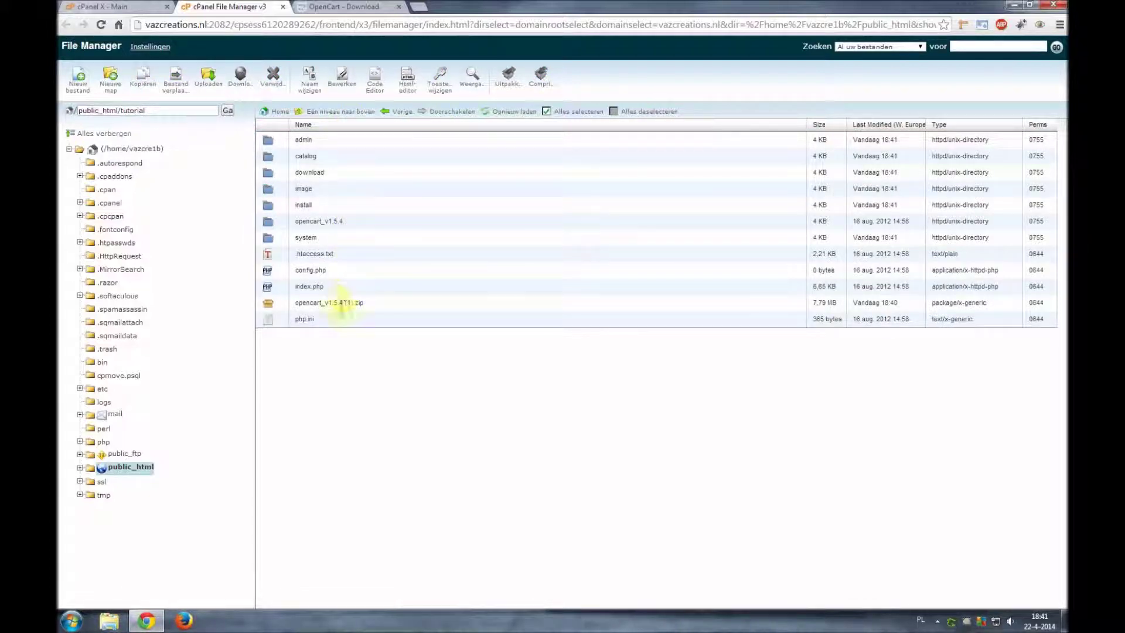
- Delete the leftover opencart_v1.5.4 folder
{"action": "left_click", "coordinate": [378, 224]}
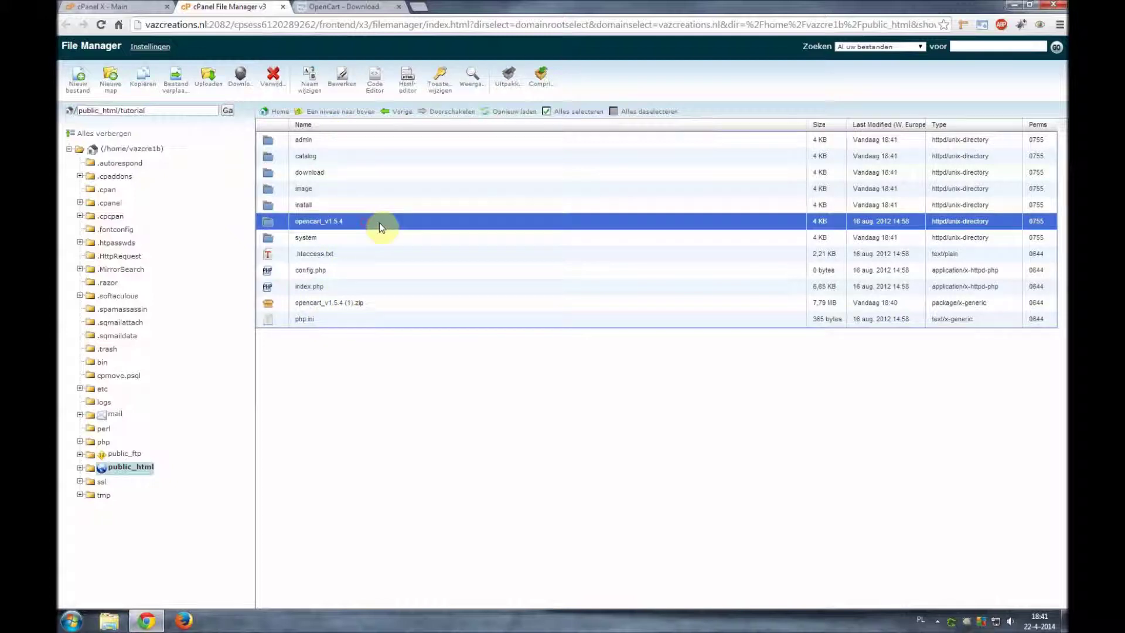
{"action": "left_click", "coordinate": [277, 86]}
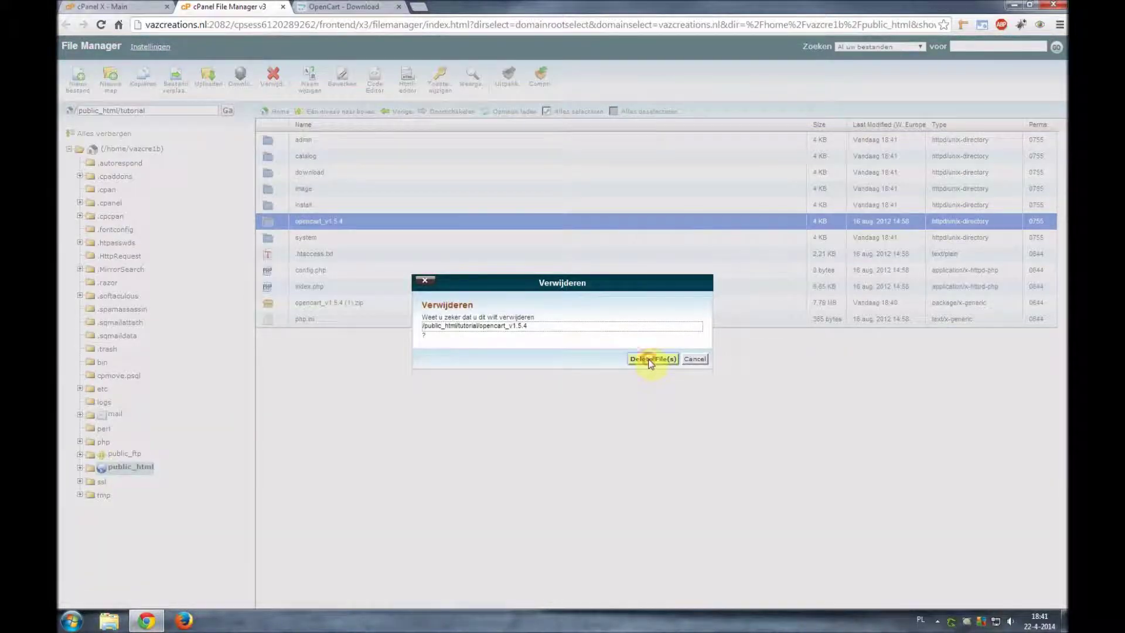
{"action": "left_click", "coordinate": [650, 360]}
- Delete the opencart_v1.5.4 (1).zip archive
{"action": "left_click", "coordinate": [409, 293]}
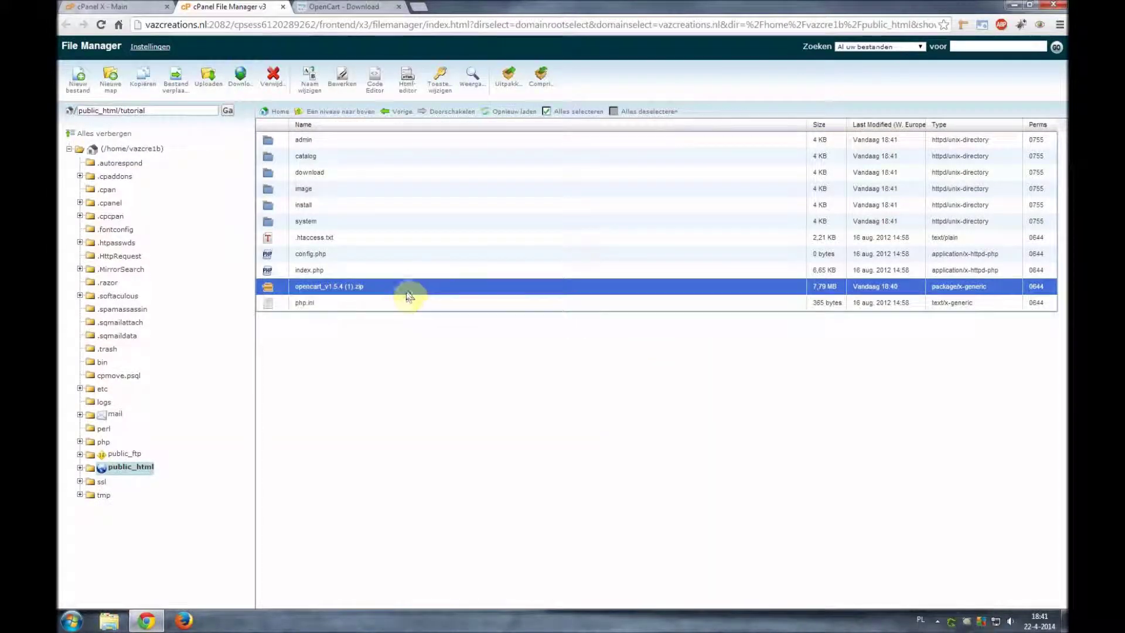
{"action": "left_click", "coordinate": [273, 82]}
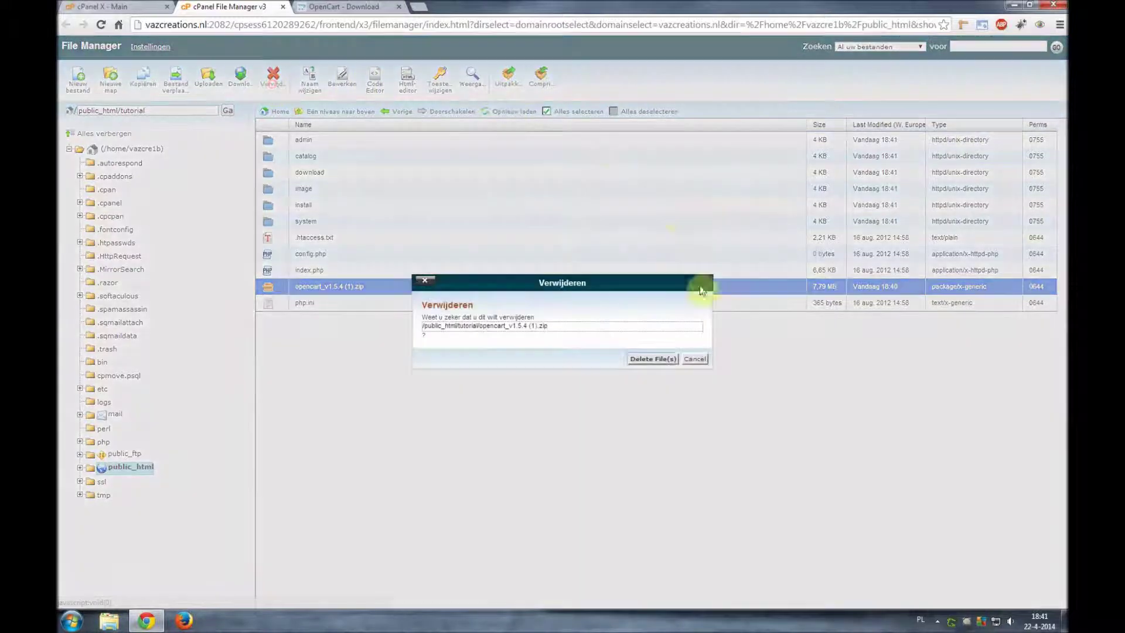
{"action": "left_click", "coordinate": [652, 359]}
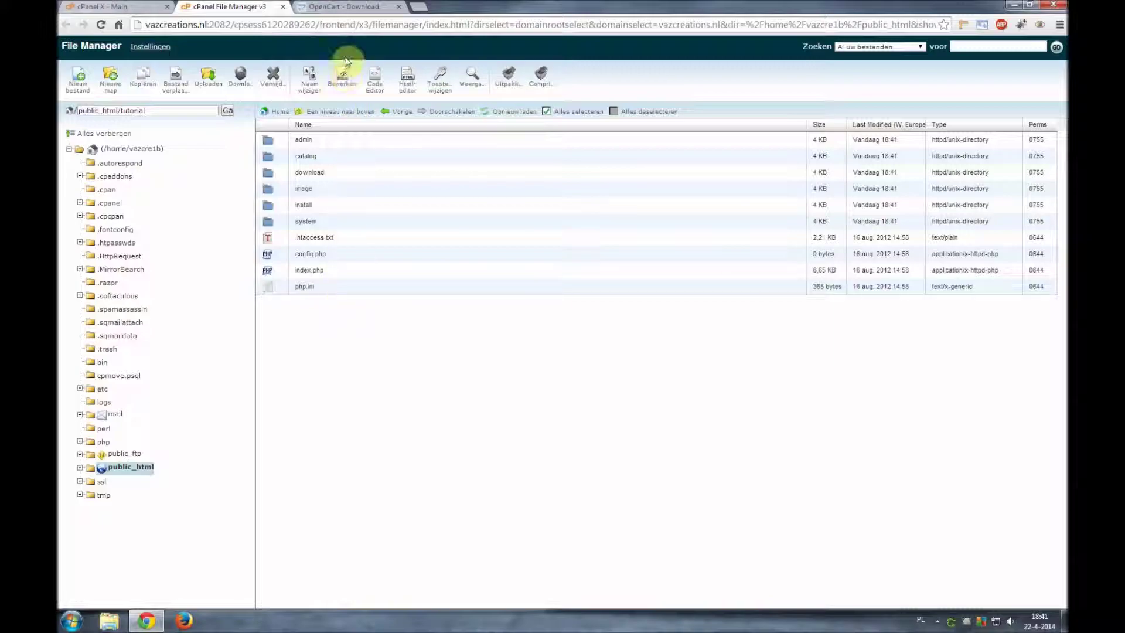
- Load tutorial.opencartspecialist.com in the OpenCart tab to reach the installer's Step 1 – License
{"action": "left_click", "coordinate": [353, 7]}
{"action": "left_click", "coordinate": [322, 26]}
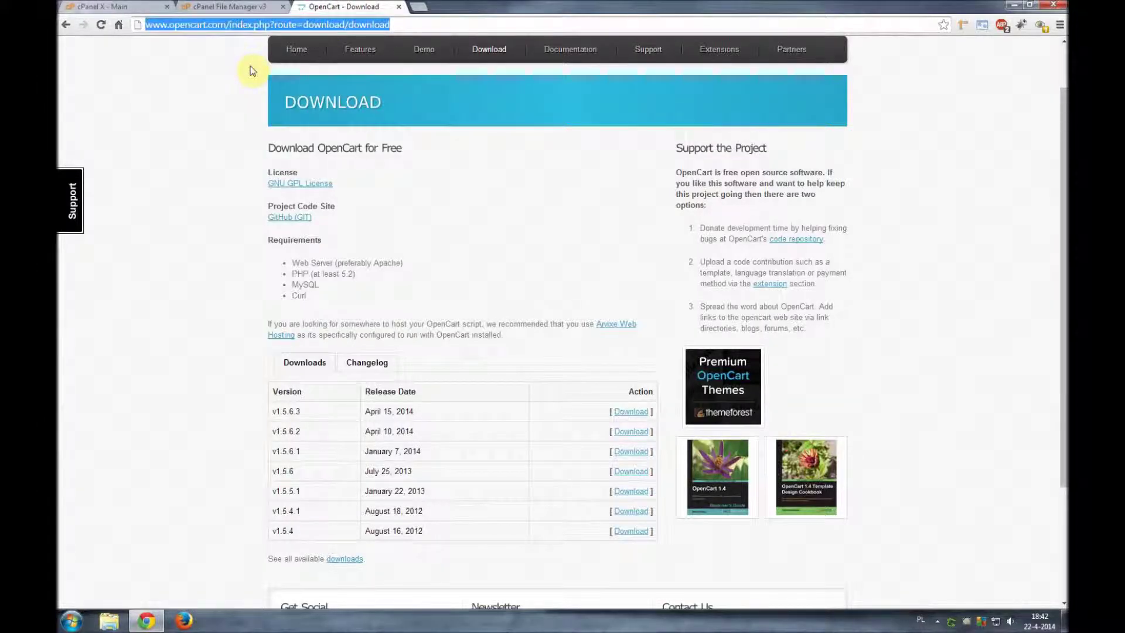
{"action": "type", "text": "tutorial.opencartspecialist.com"}
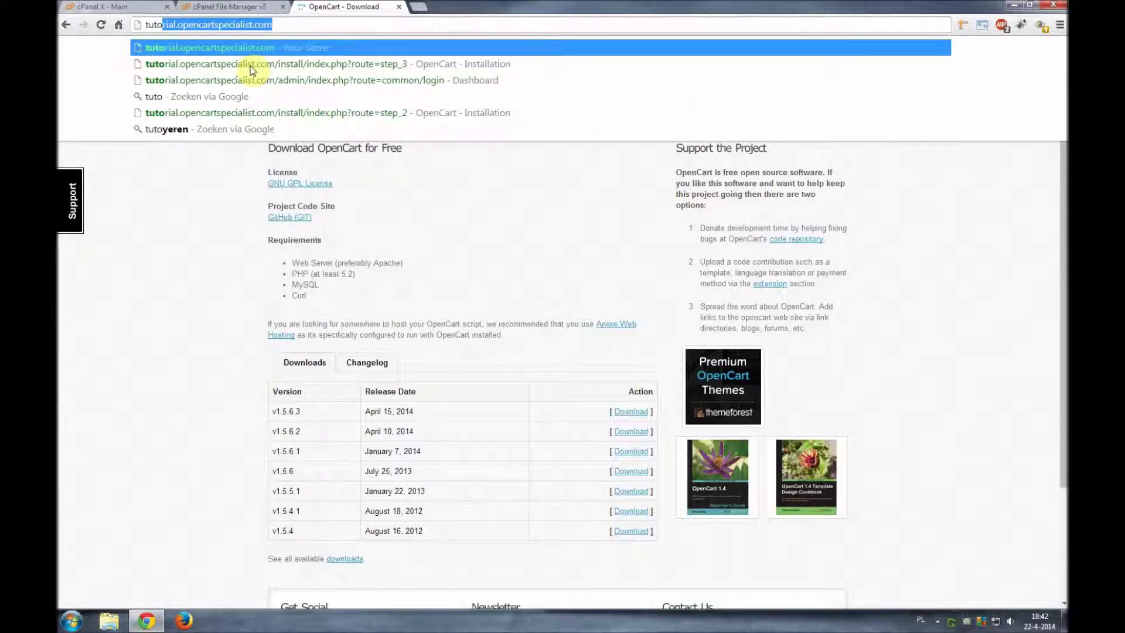
{"action": "key", "text": "Return"}
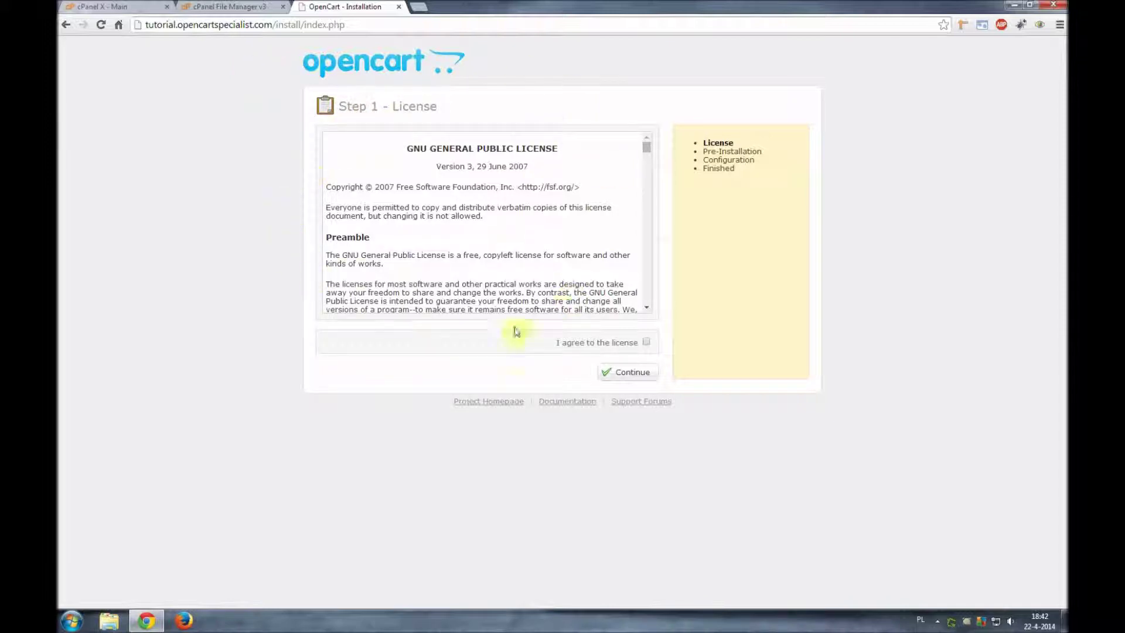
- Agree to the license, review the config.php entries in Step 2, and continue to Step 3
{"action": "left_click", "coordinate": [645, 343]}
{"action": "left_click", "coordinate": [630, 373]}
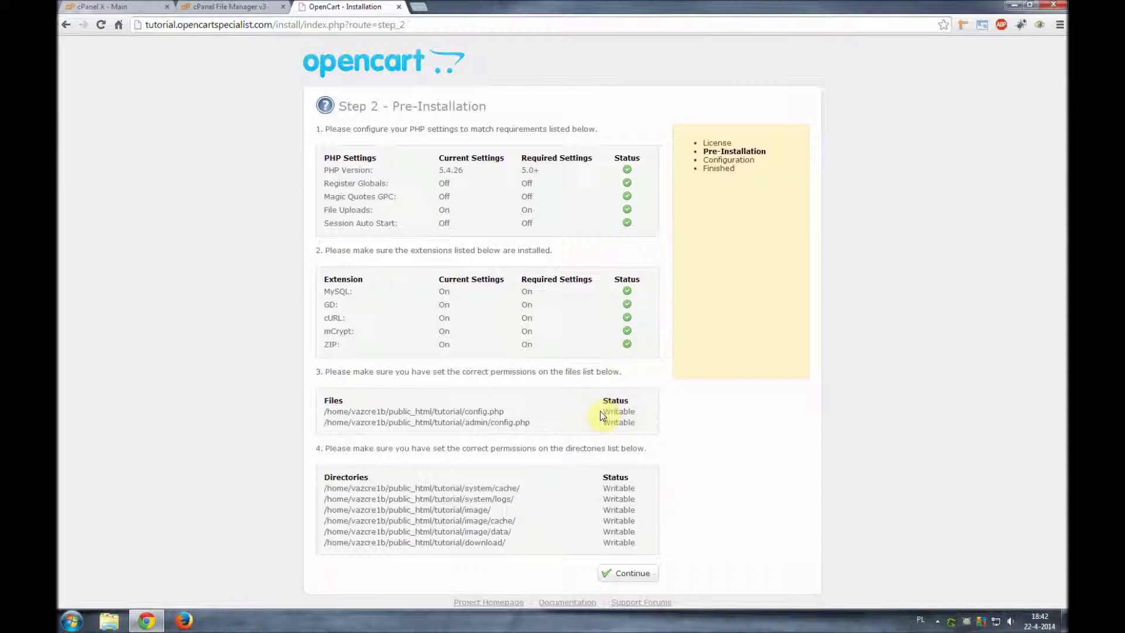
{"action": "left_click_drag", "start_coordinate": [604, 410], "coordinate": [638, 413]}
{"action": "left_click", "coordinate": [639, 413]}
{"action": "left_click_drag", "start_coordinate": [507, 412], "coordinate": [478, 411]}
{"action": "left_click", "coordinate": [485, 410]}
{"action": "left_click", "coordinate": [467, 410]}
{"action": "left_click_drag", "start_coordinate": [467, 411], "coordinate": [503, 411]}
{"action": "left_click", "coordinate": [508, 410]}
{"action": "left_click", "coordinate": [632, 573]}
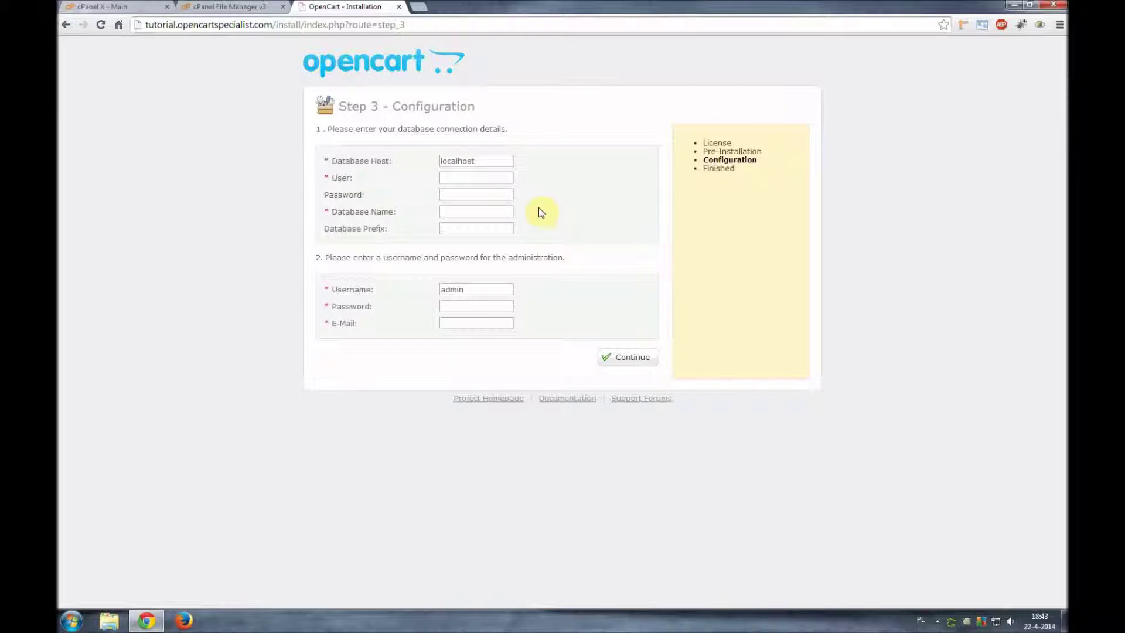
{"action": "left_click", "coordinate": [131, 10]}
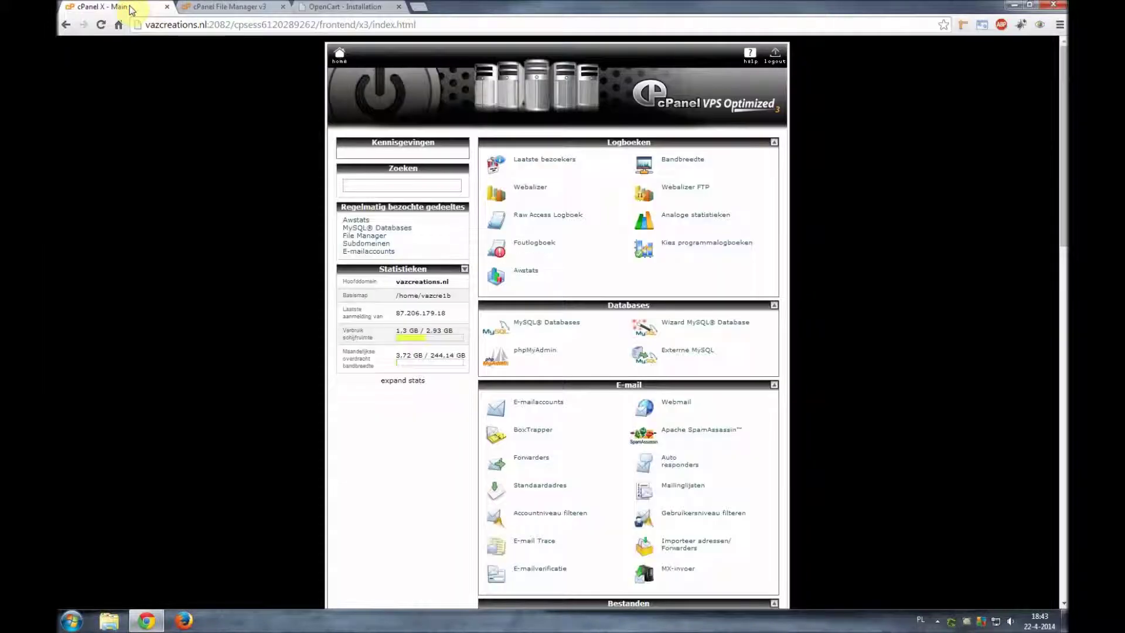
- Create a MySQL database named 'tutorial' and select its full prefixed name
{"action": "left_click", "coordinate": [533, 327]}
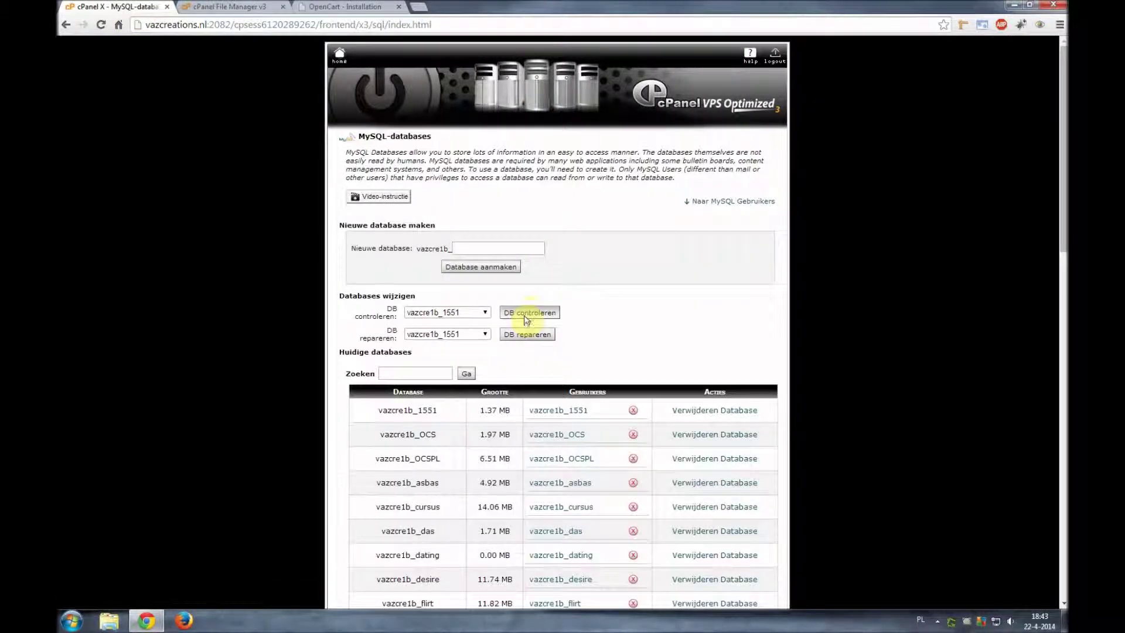
{"action": "left_click", "coordinate": [484, 249]}
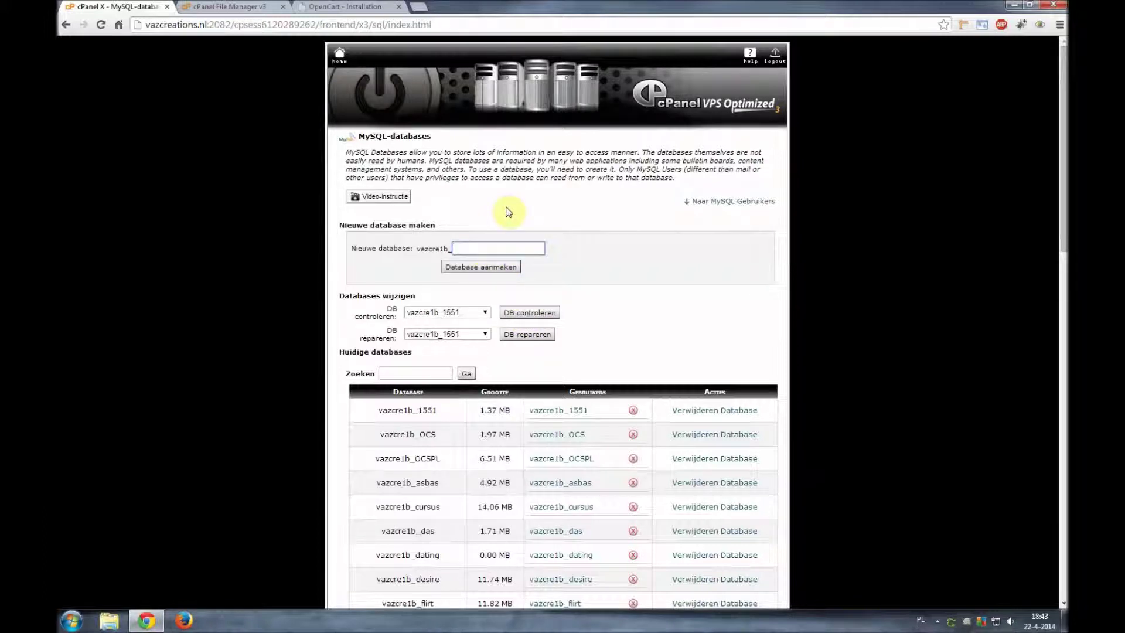
{"action": "type", "text": "tuto"}
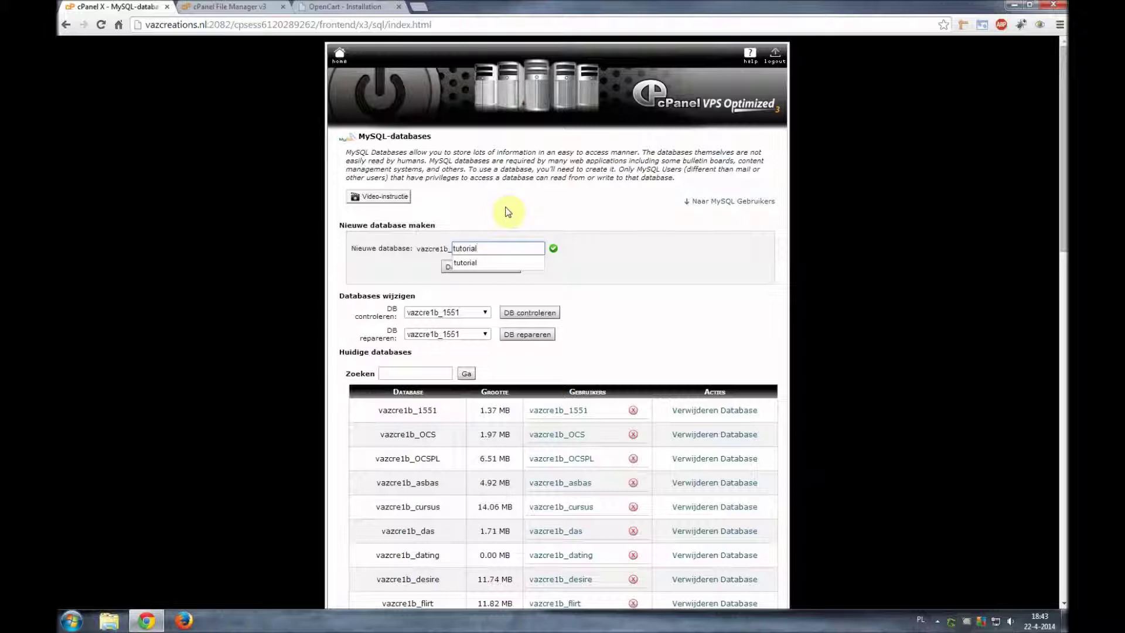
{"action": "type", "text": "rial"}
{"action": "left_click", "coordinate": [469, 268]}
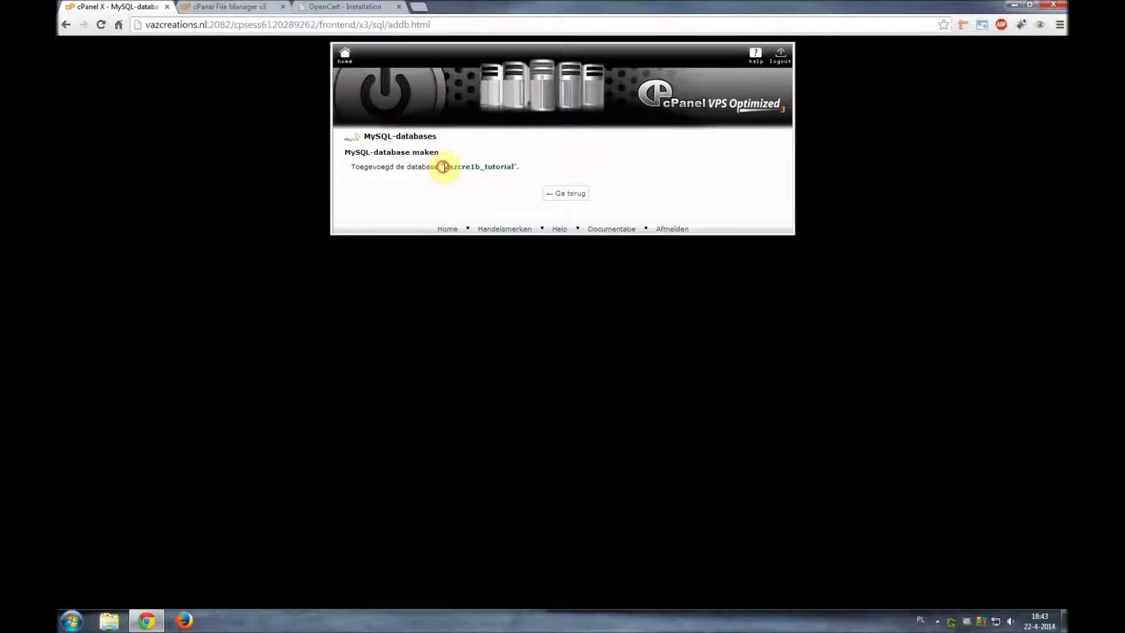
{"action": "left_click_drag", "start_coordinate": [443, 167], "coordinate": [513, 169]}
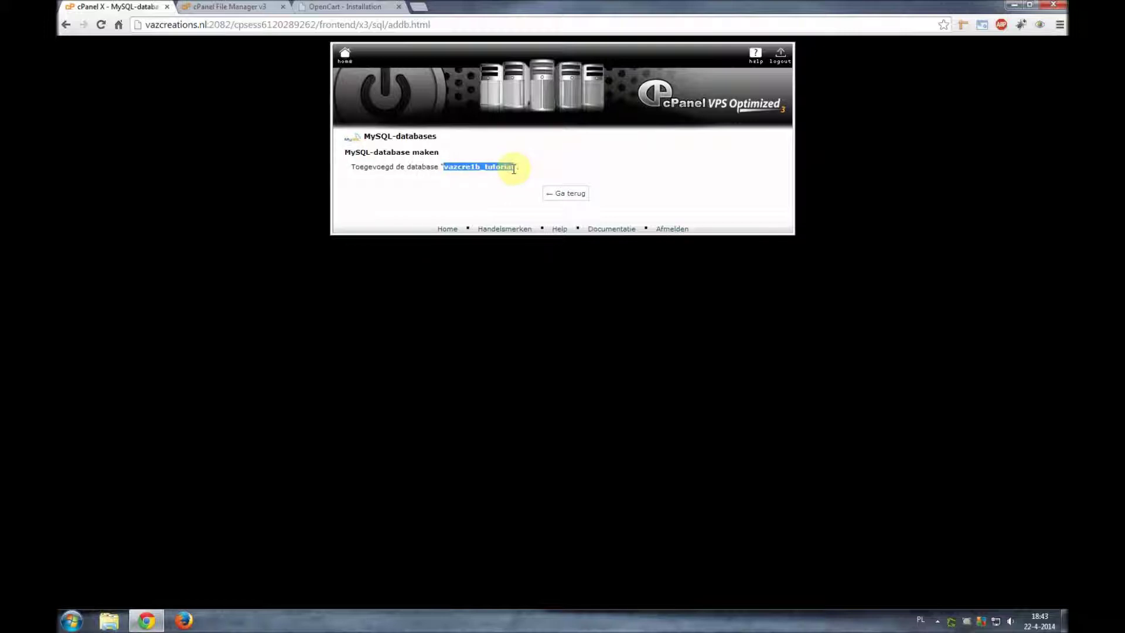
{"action": "left_click", "coordinate": [339, 6]}
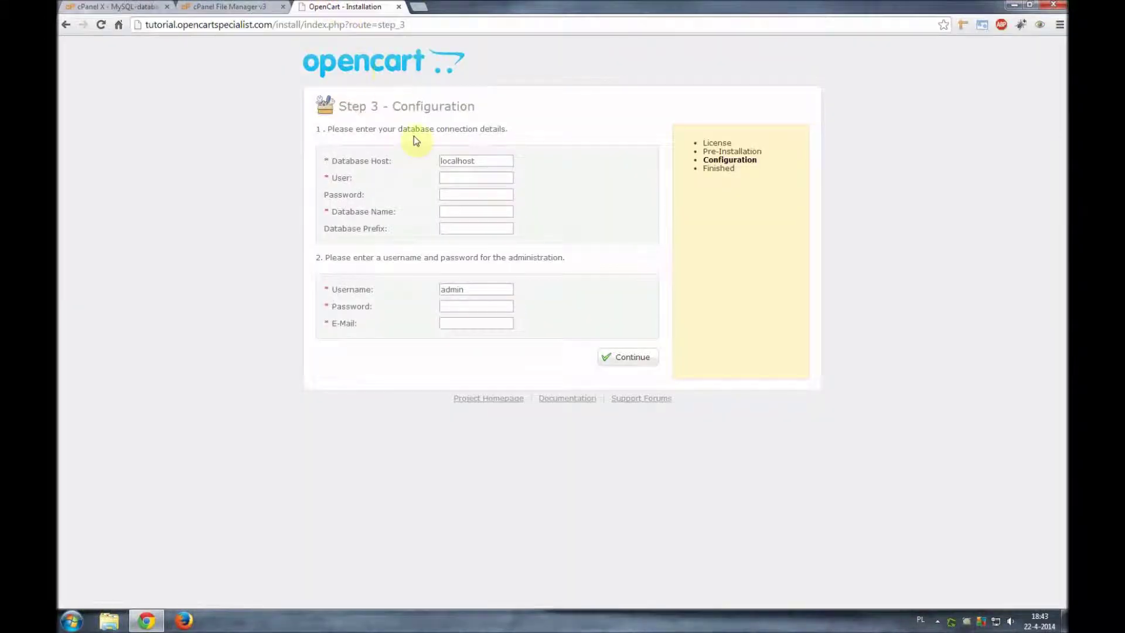
- Enter vazcre1b_tutorial as the installer's Database Name, then go back to cPanel's MySQL databases overview
{"action": "triple_click", "coordinate": [355, 212]}
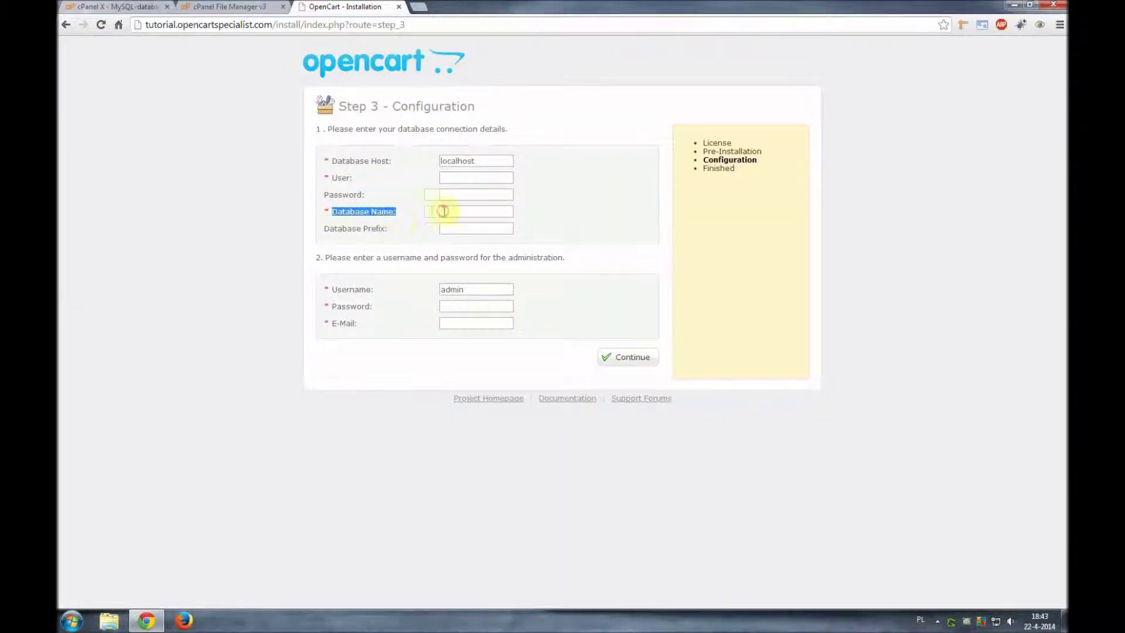
{"action": "left_click", "coordinate": [465, 211]}
{"action": "type", "text": "vazcre1b_tutorial"}
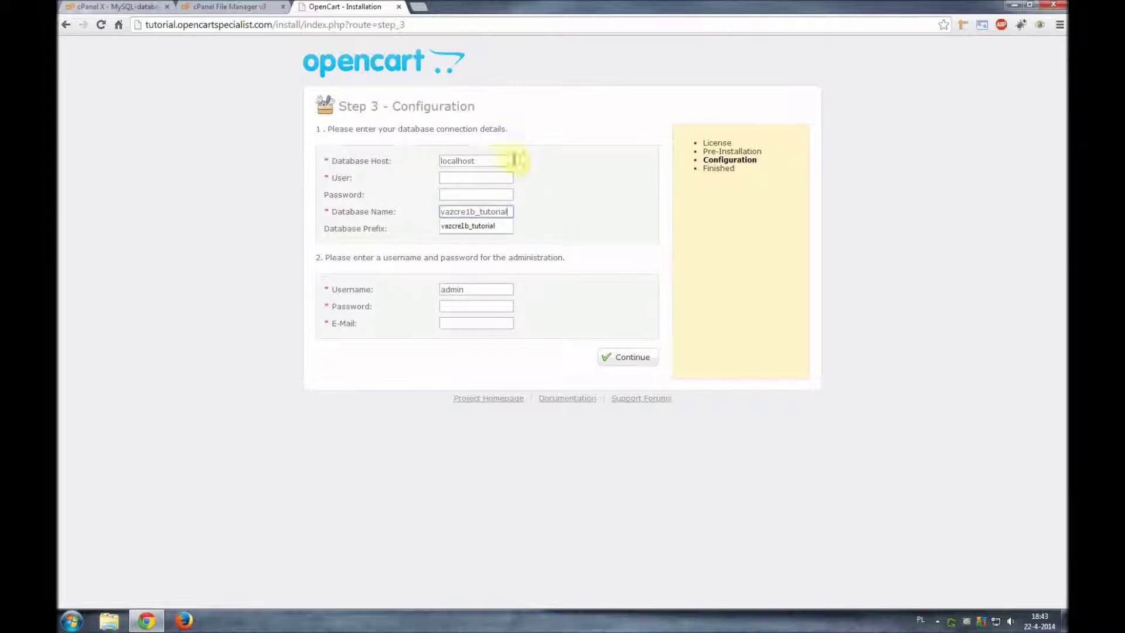
{"action": "left_click", "coordinate": [136, 7]}
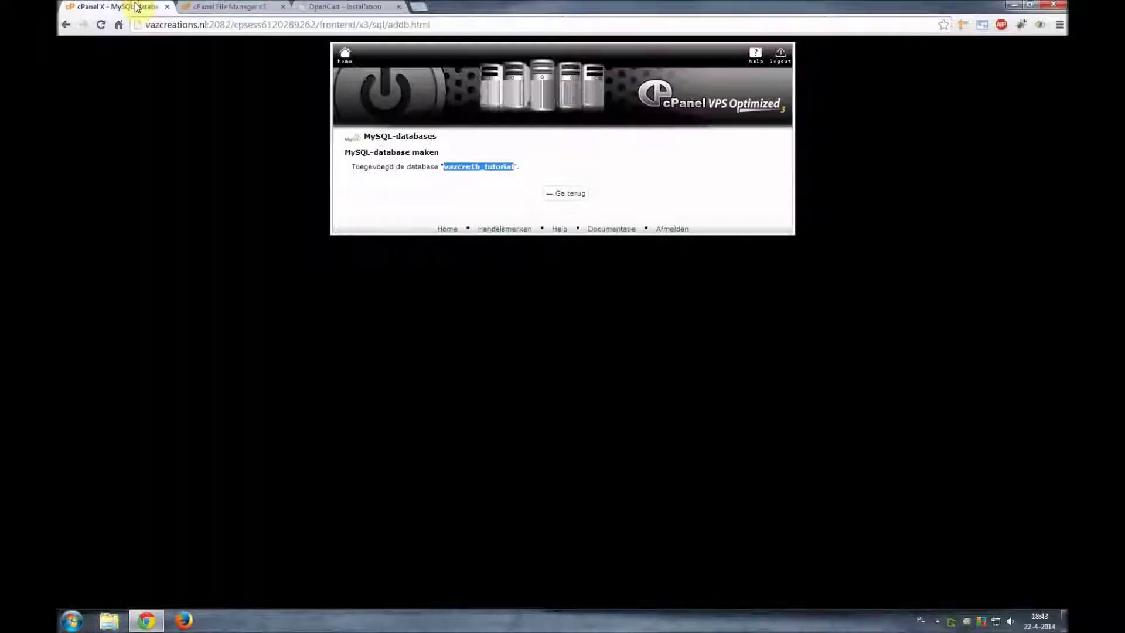
{"action": "left_click", "coordinate": [573, 198]}
{"action": "scroll", "coordinate": [580, 257], "scroll_direction": "down", "scroll_amount": 5}
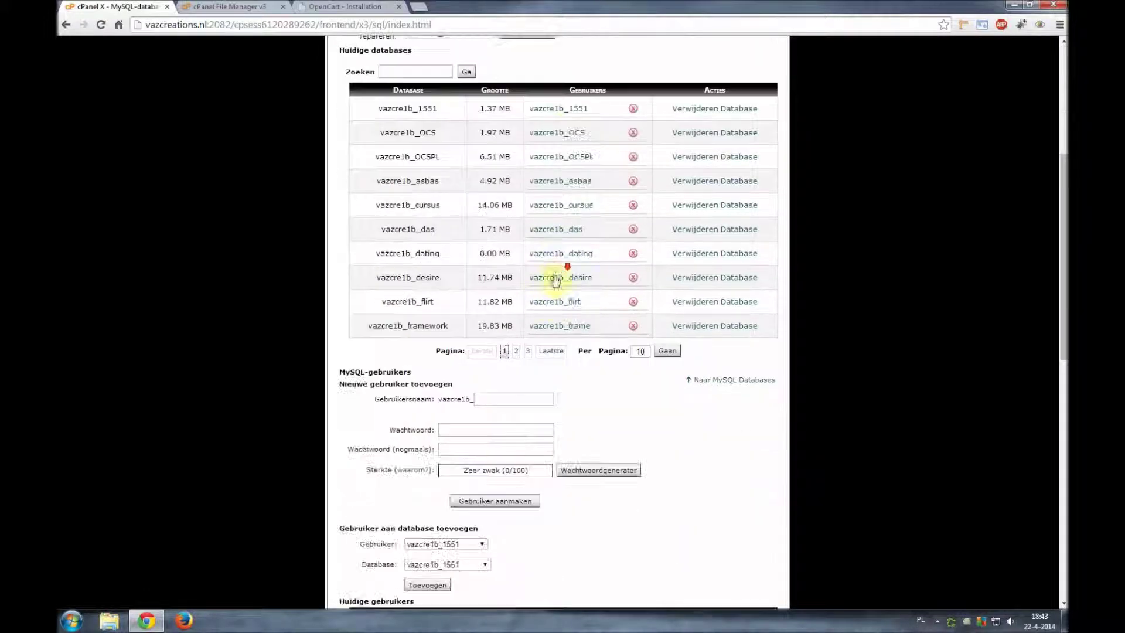
- Name the new MySQL user demo and give it a generated, copied 100/100-strength password
{"action": "left_click", "coordinate": [504, 398]}
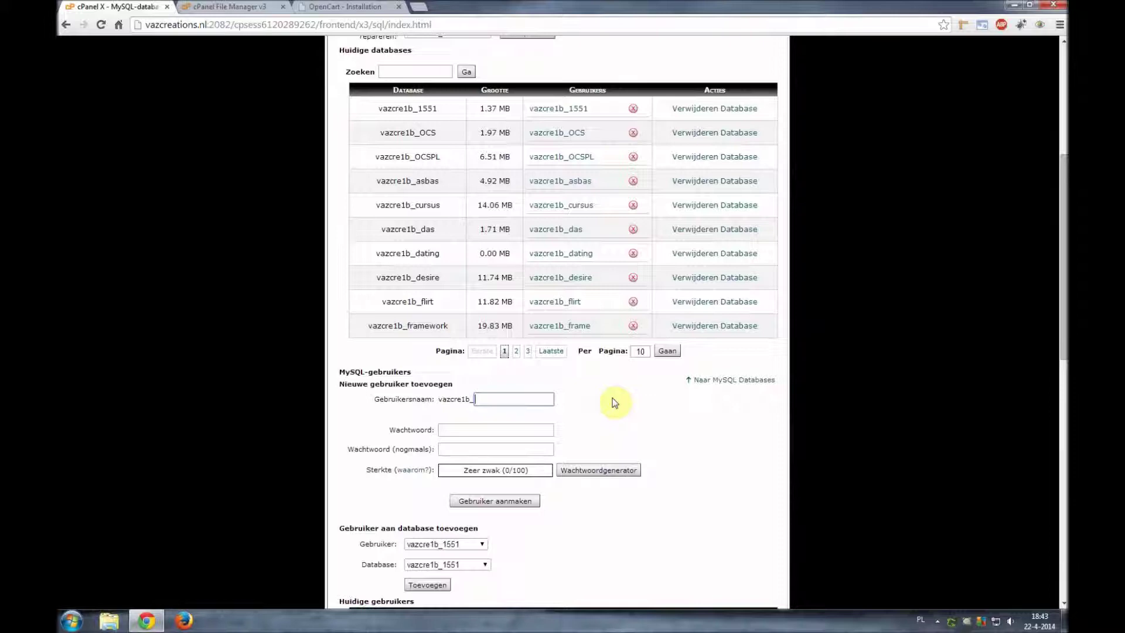
{"action": "type", "text": "demo"}
{"action": "key", "text": "Tab"}
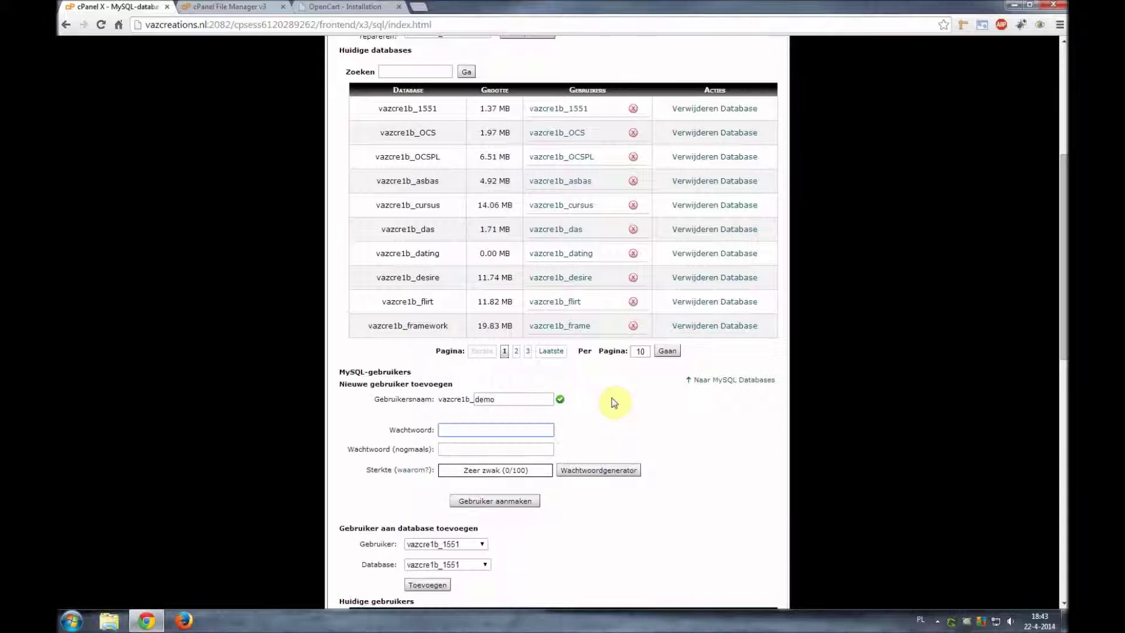
{"action": "left_click", "coordinate": [593, 472]}
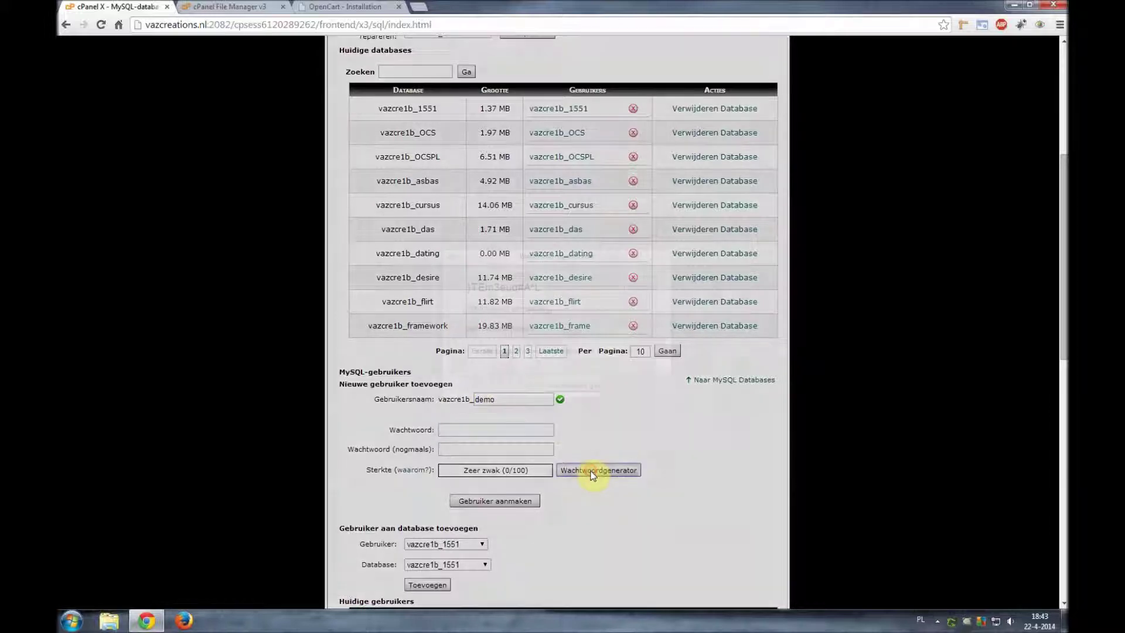
{"action": "left_click_drag", "start_coordinate": [571, 286], "coordinate": [448, 286]}
{"action": "key", "text": "ctrl+c"}
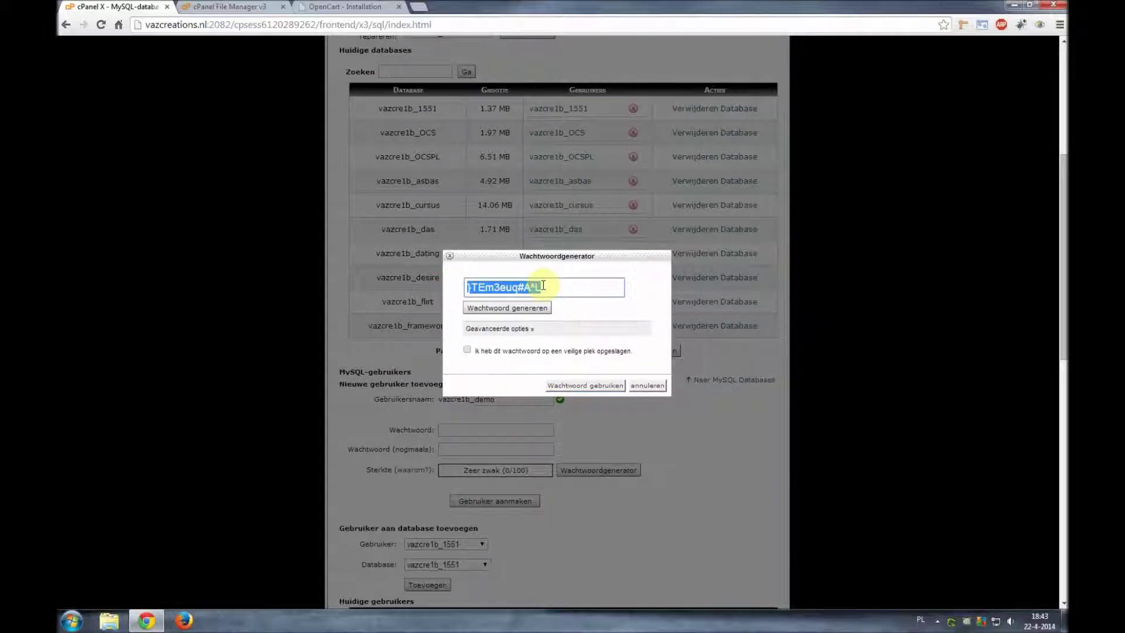
{"action": "left_click", "coordinate": [467, 350]}
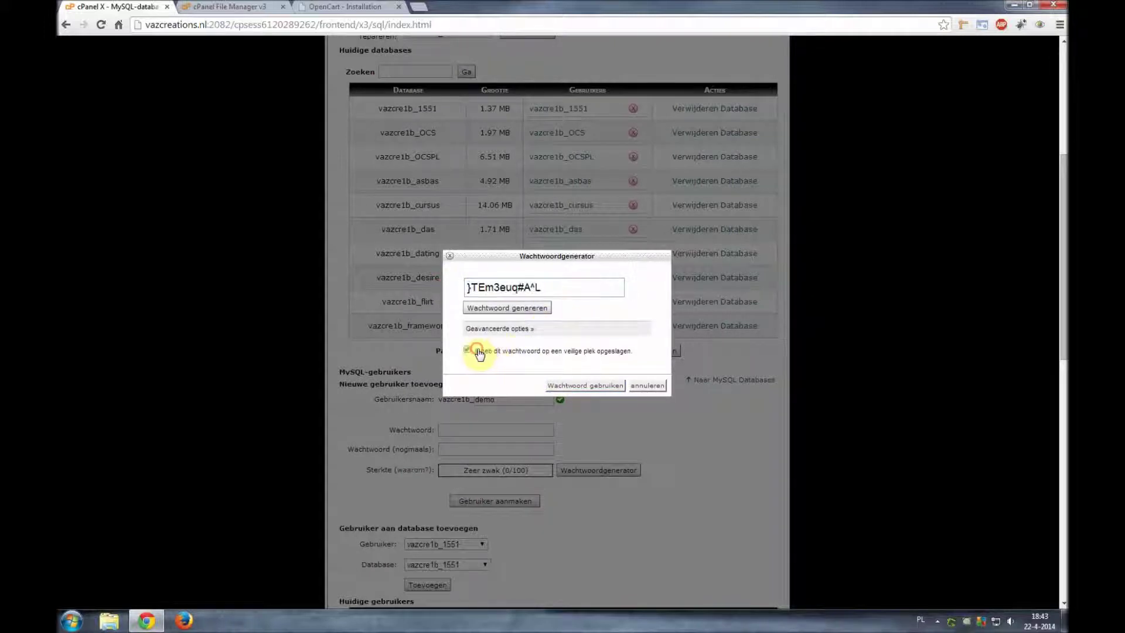
{"action": "left_click", "coordinate": [594, 386]}
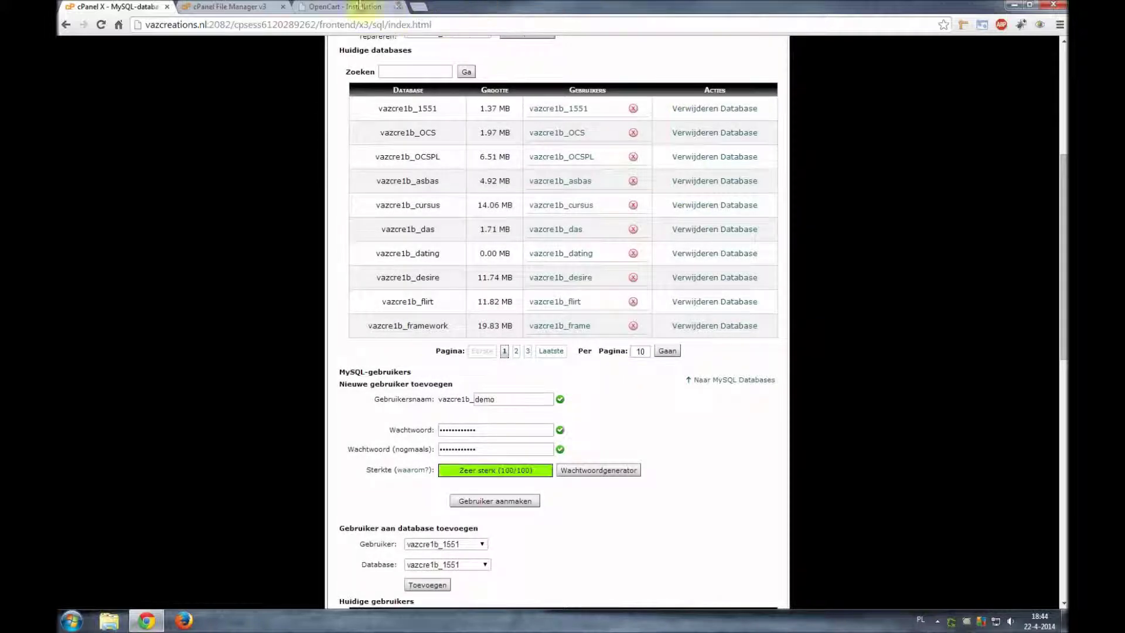
{"action": "left_click", "coordinate": [343, 5]}
- Paste the generated password into the installer's database Password field and create the demo user in cPanel
{"action": "left_click", "coordinate": [447, 194]}
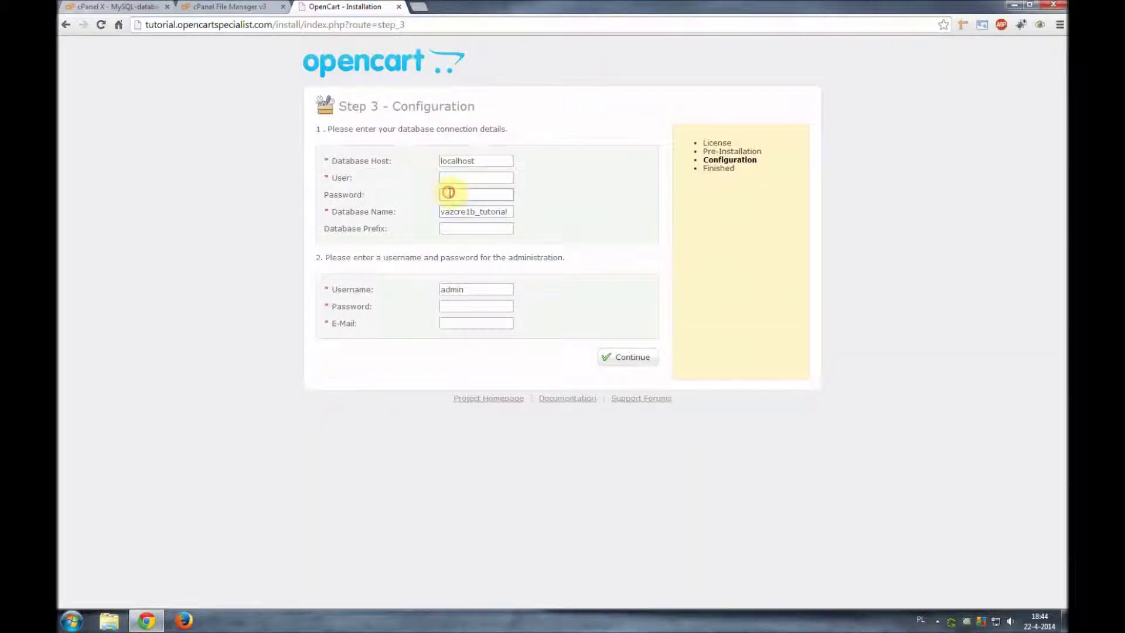
{"action": "key", "text": "ctrl+v"}
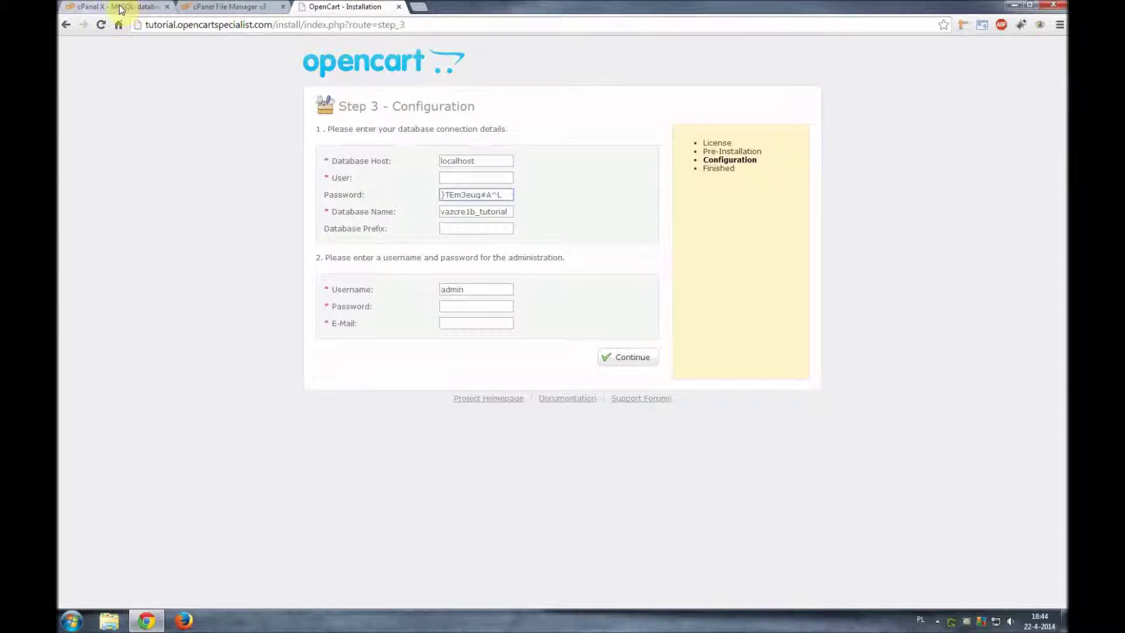
{"action": "left_click", "coordinate": [123, 8]}
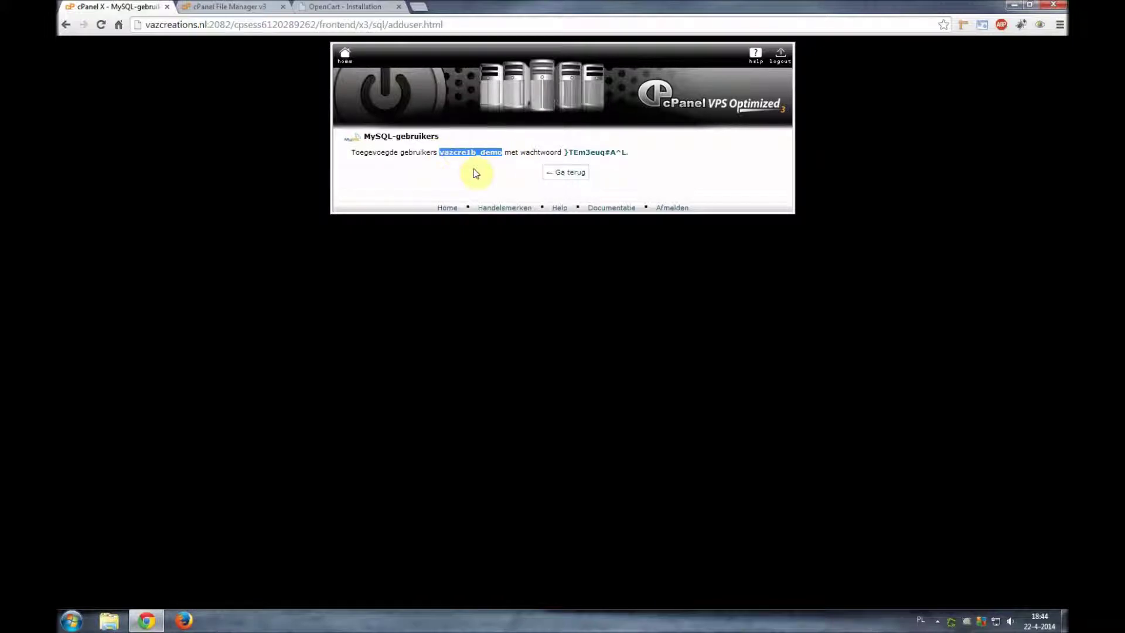
- Fill the installer's database User with vazcre1b_demo, then return to cPanel's MySQL databases overview
{"action": "left_click", "coordinate": [335, 7]}
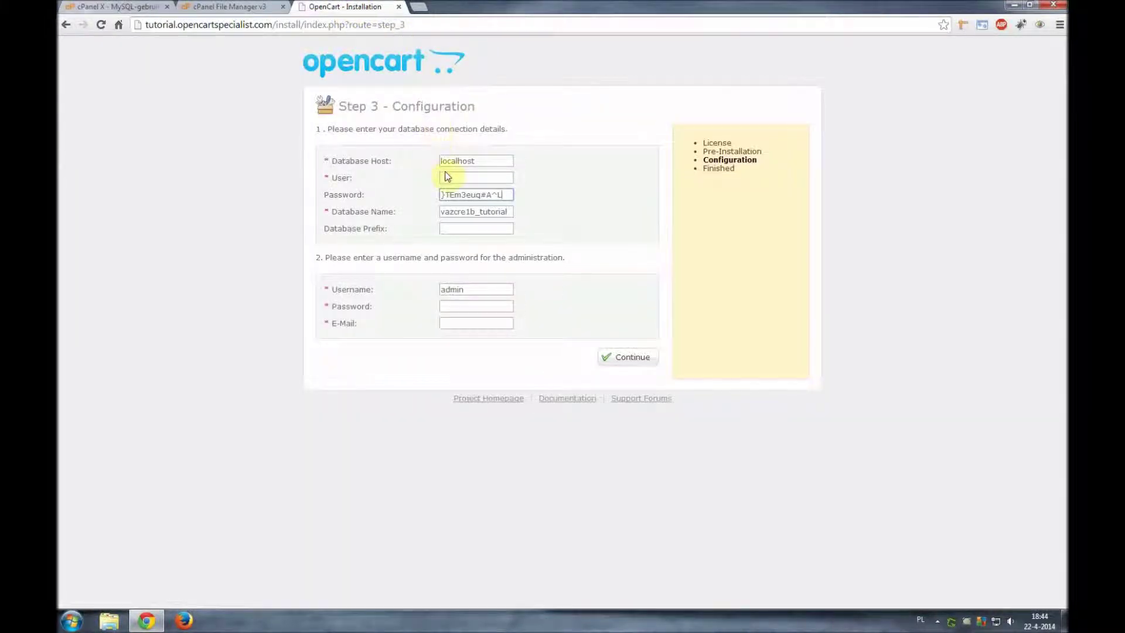
{"action": "left_click", "coordinate": [446, 177]}
{"action": "type", "text": "vazcre1b_demo"}
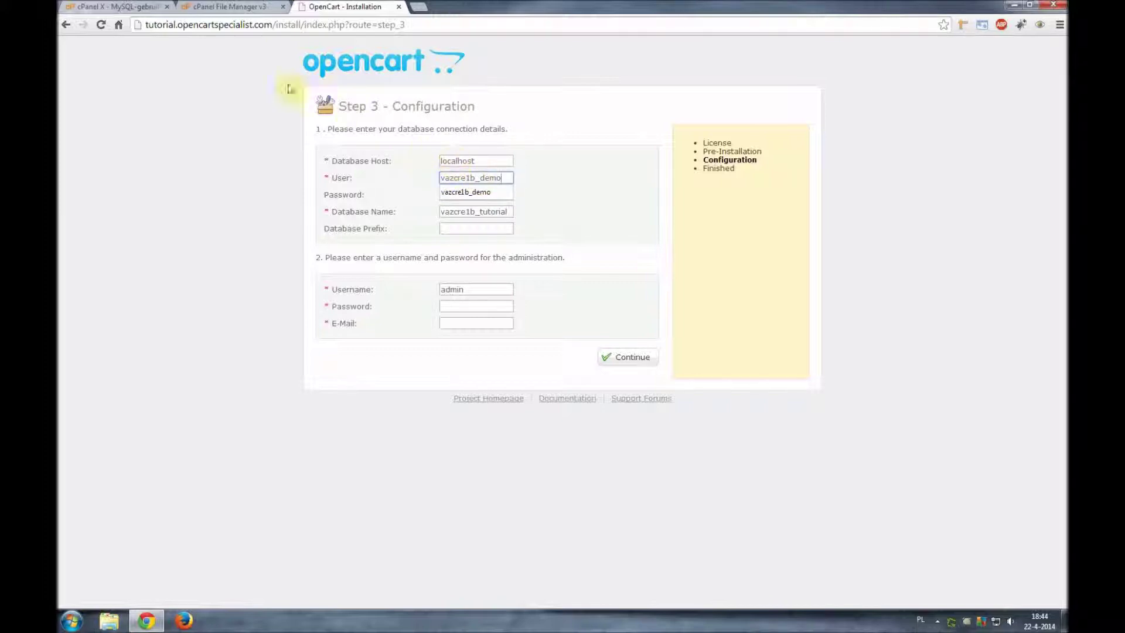
{"action": "left_click", "coordinate": [139, 6]}
{"action": "left_click", "coordinate": [564, 174]}
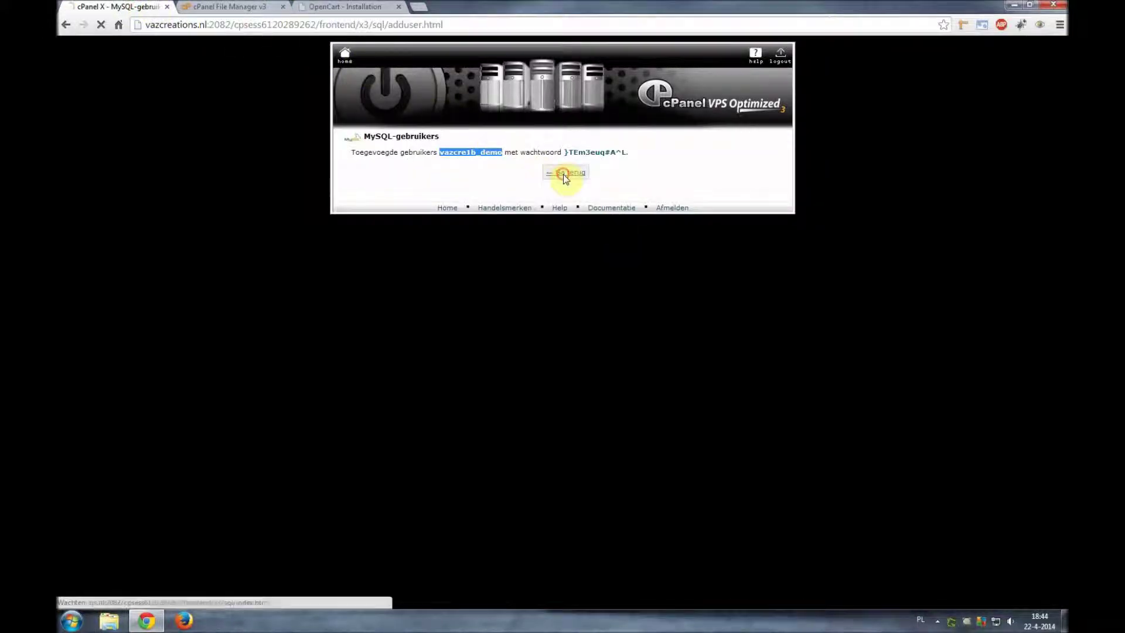
{"action": "scroll", "coordinate": [600, 217], "scroll_direction": "down", "scroll_amount": 5}
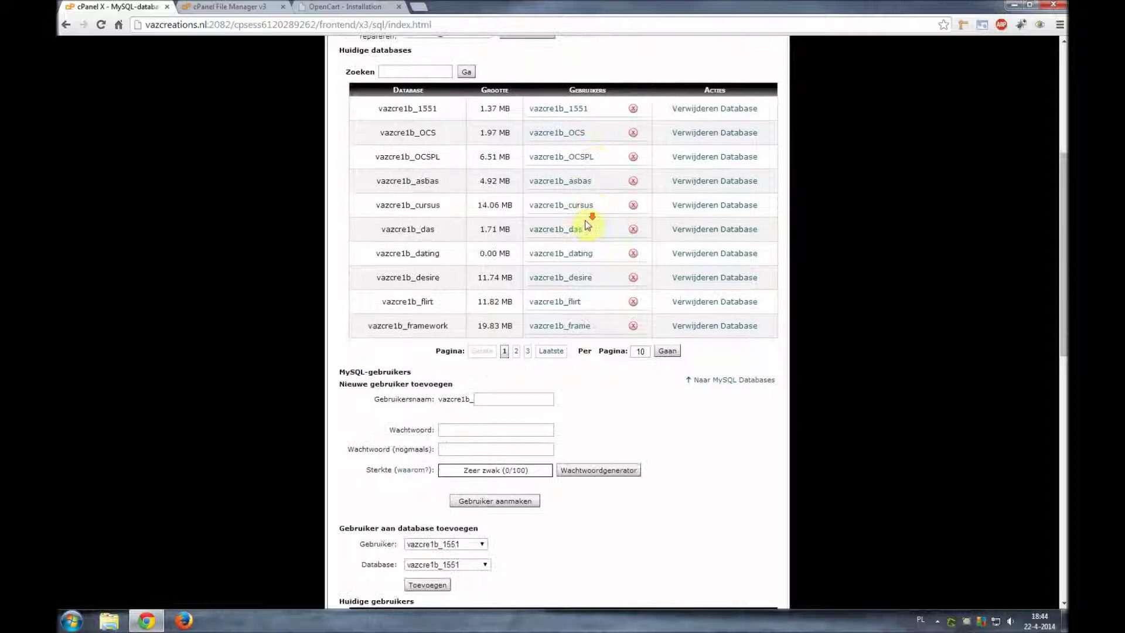
- Add user vazcre1b_demo to database vazcre1b_tutorial with ALL PRIVILEGES
{"action": "scroll", "coordinate": [586, 224], "scroll_direction": "down", "scroll_amount": 3}
{"action": "left_click", "coordinate": [453, 363]}
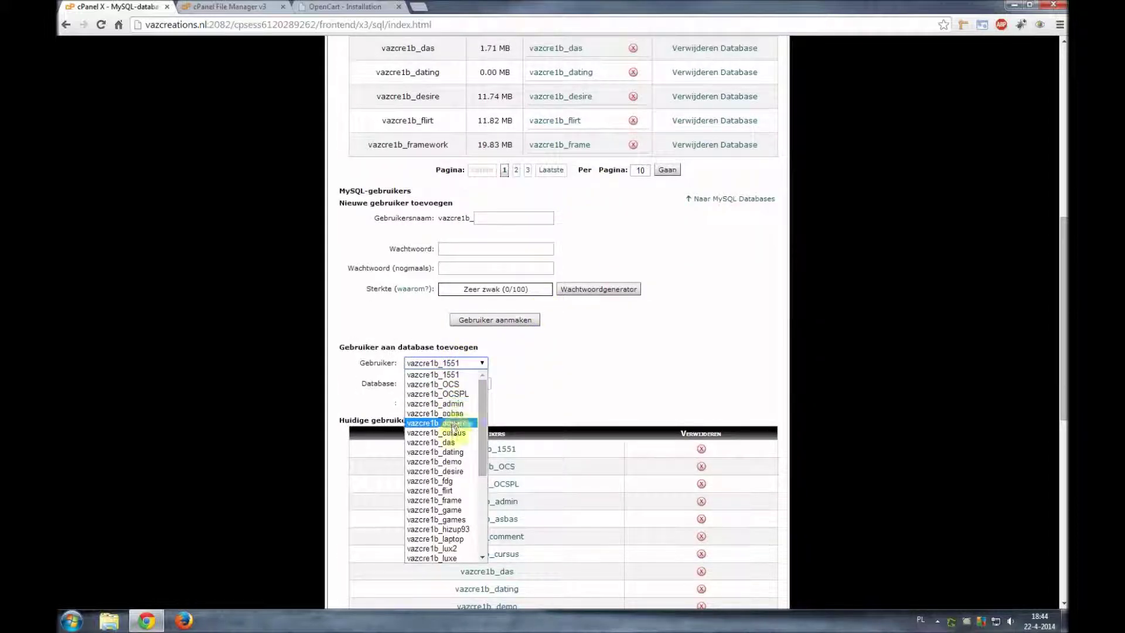
{"action": "left_click", "coordinate": [452, 461]}
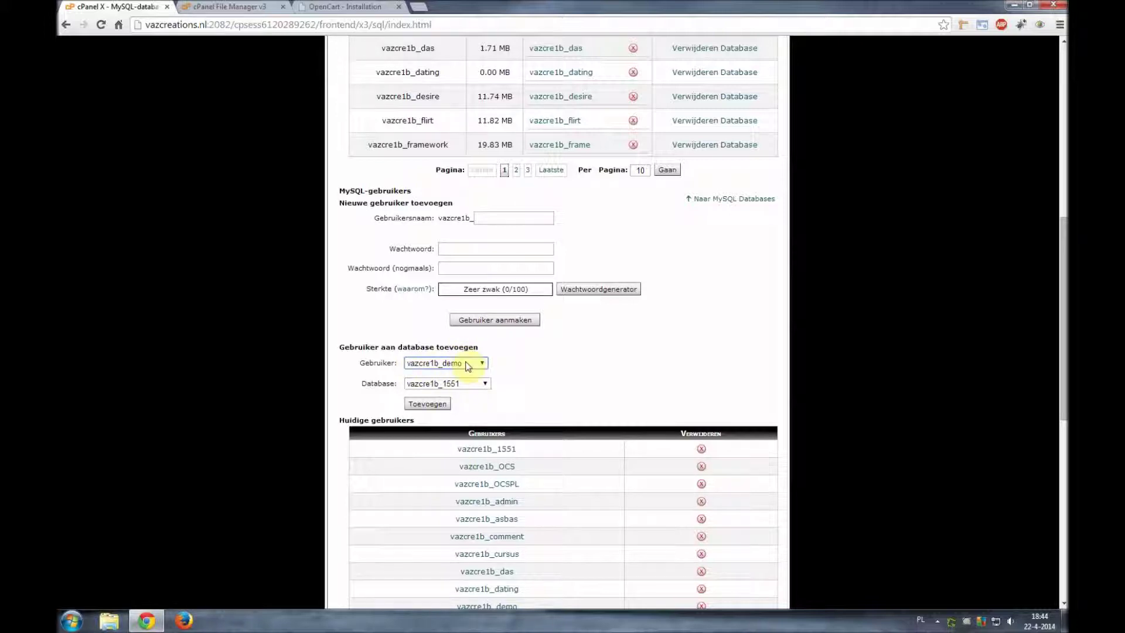
{"action": "left_click", "coordinate": [451, 384]}
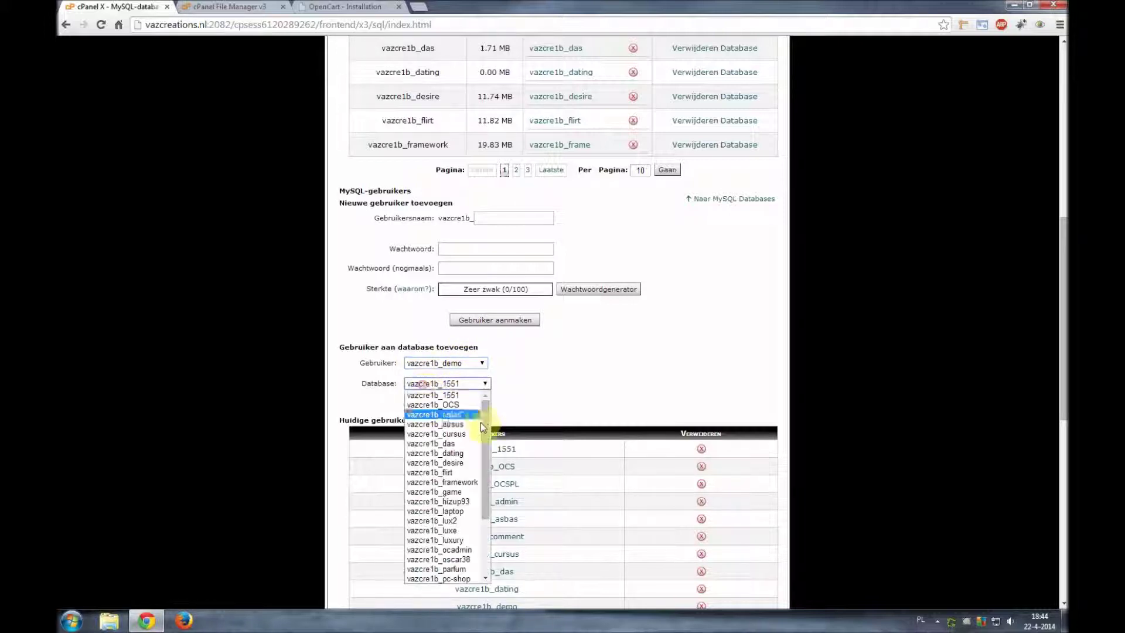
{"action": "left_click_drag", "start_coordinate": [482, 425], "coordinate": [484, 494]}
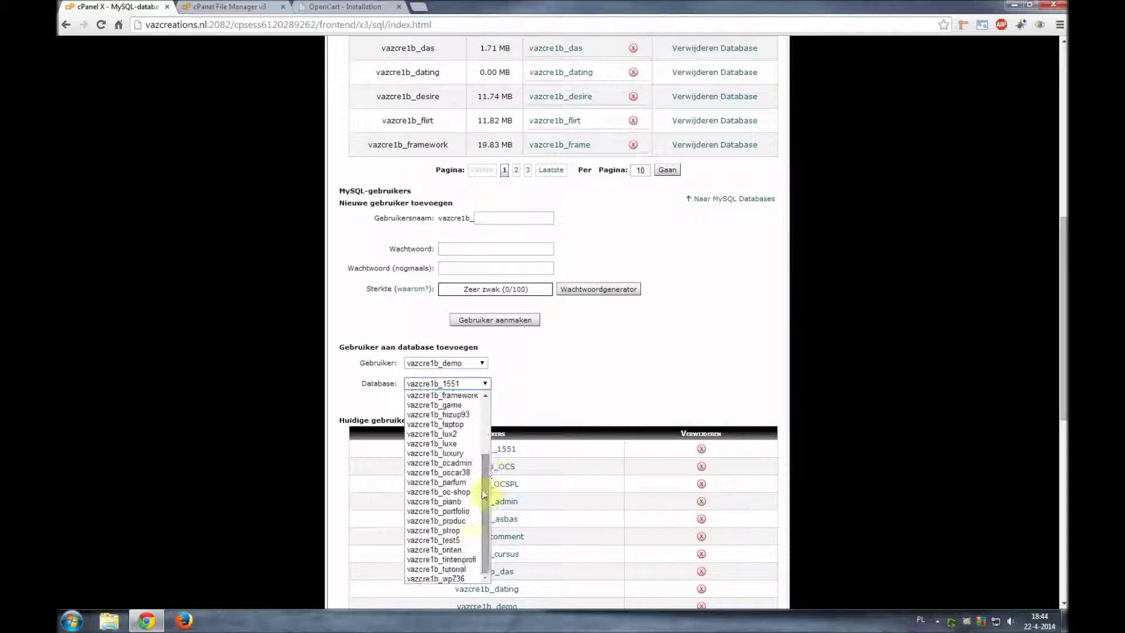
{"action": "left_click", "coordinate": [451, 569]}
{"action": "left_click", "coordinate": [429, 405]}
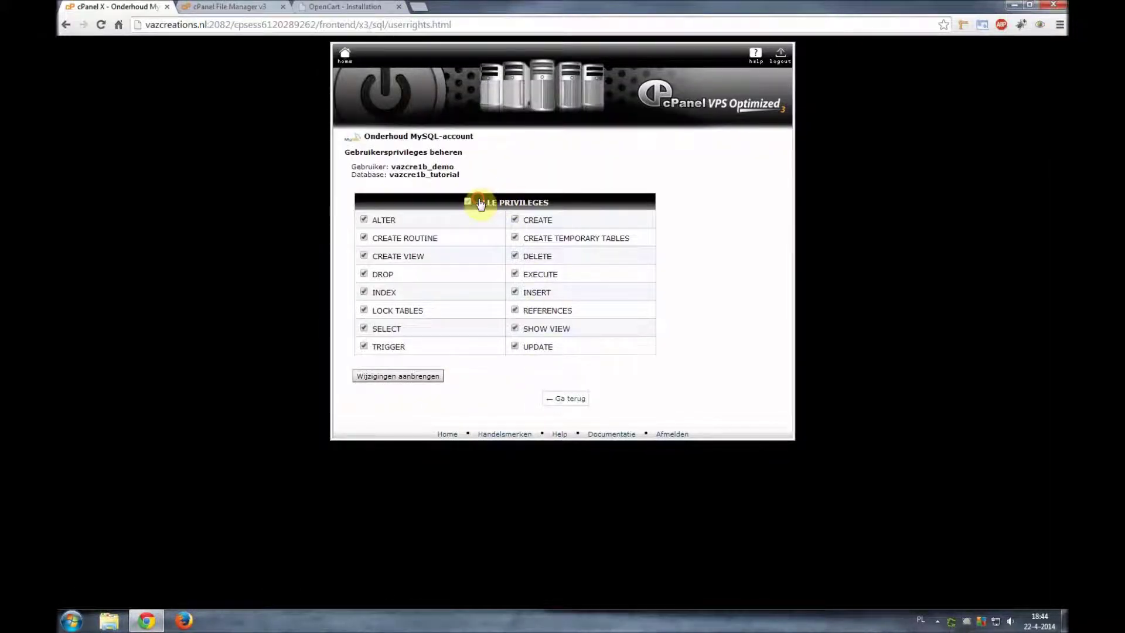
{"action": "left_click", "coordinate": [468, 201]}
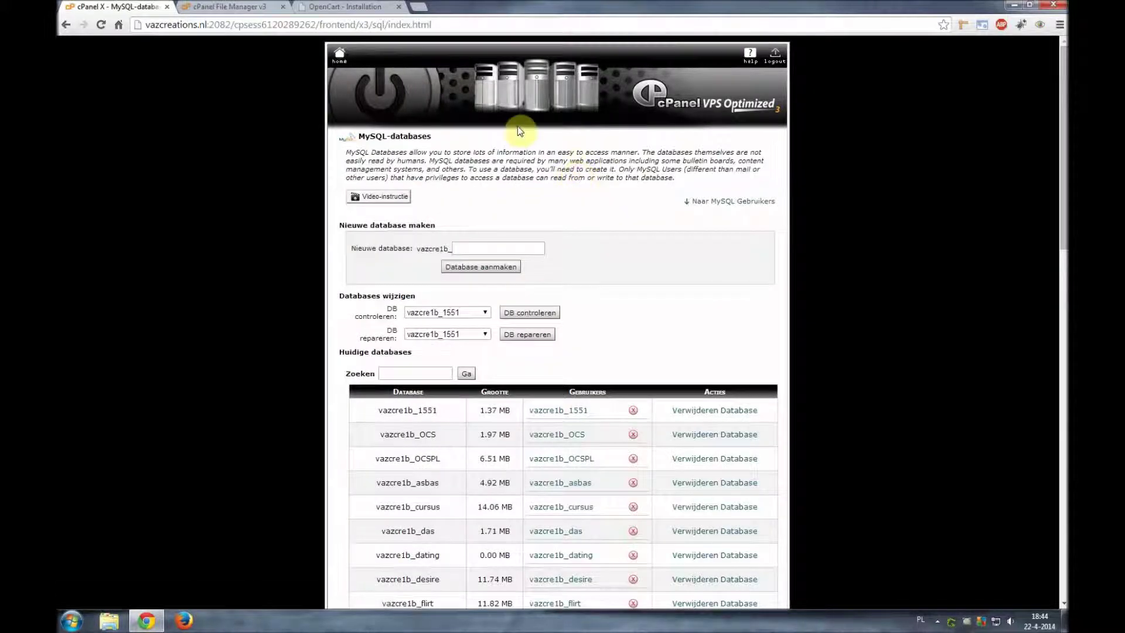
{"action": "left_click", "coordinate": [375, 11]}
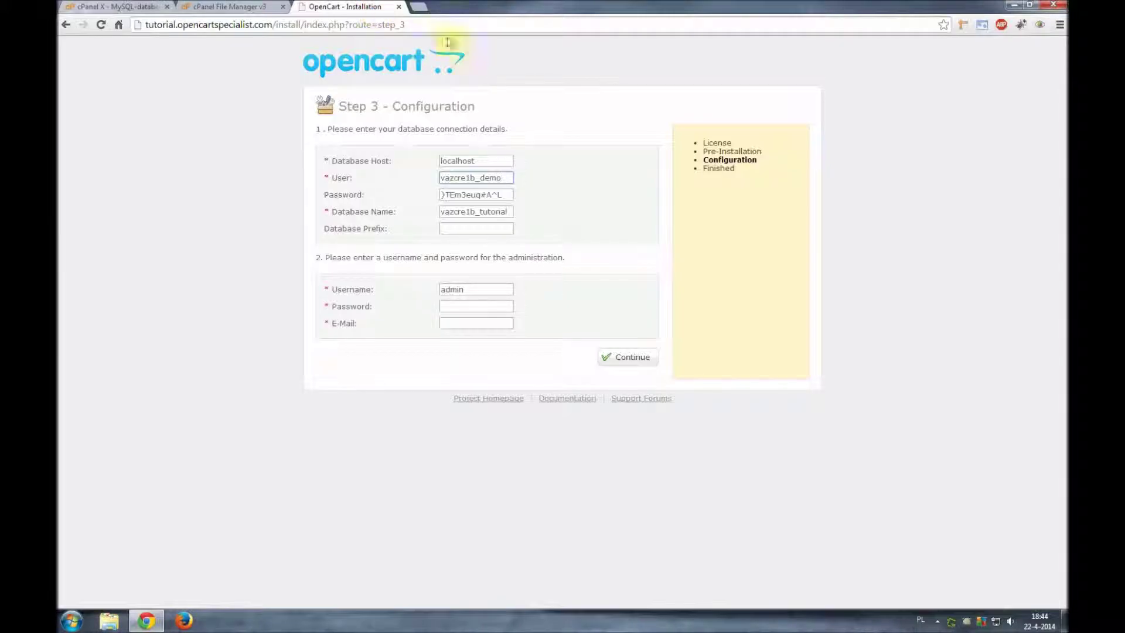
- Set the installer's Database Prefix to oc_
{"action": "left_click", "coordinate": [473, 228]}
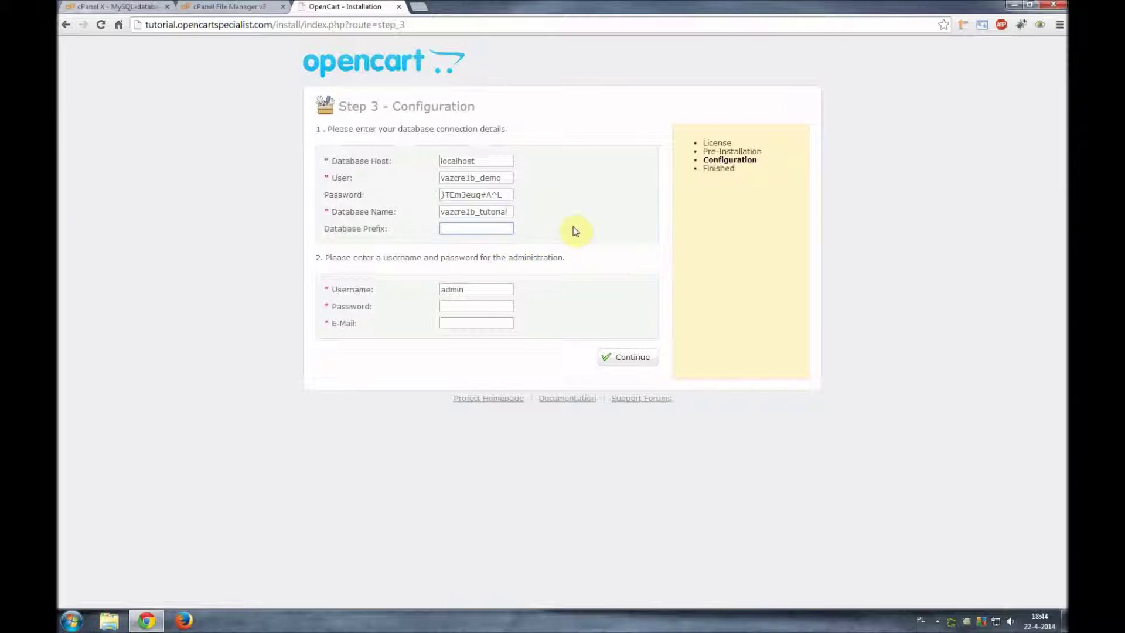
{"action": "type", "text": "oc_"}
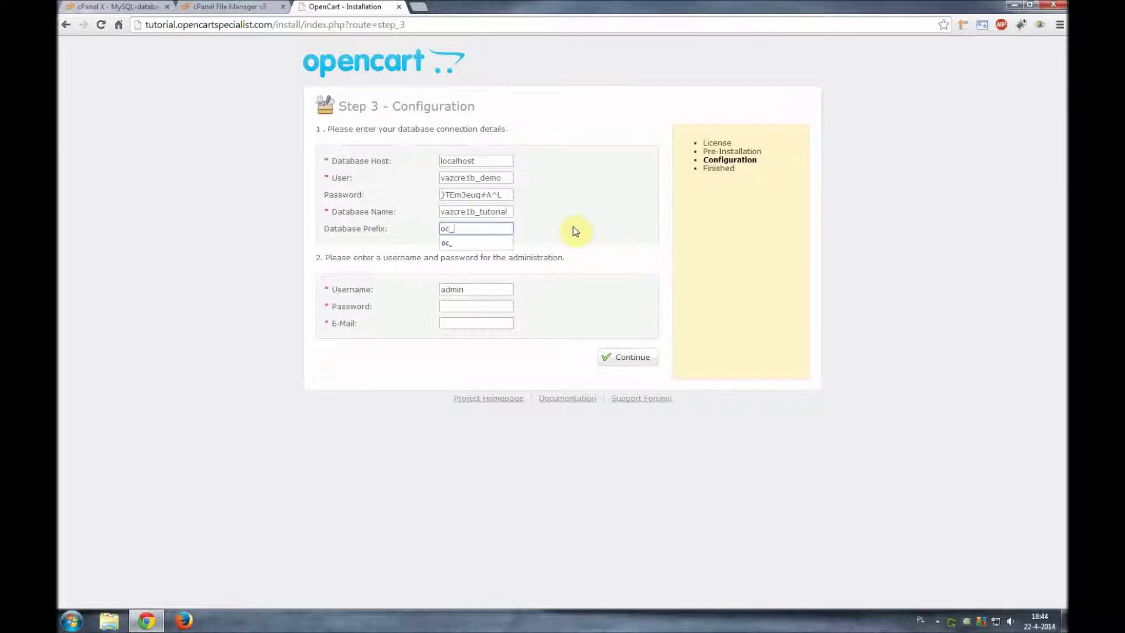
{"action": "left_click", "coordinate": [573, 227]}
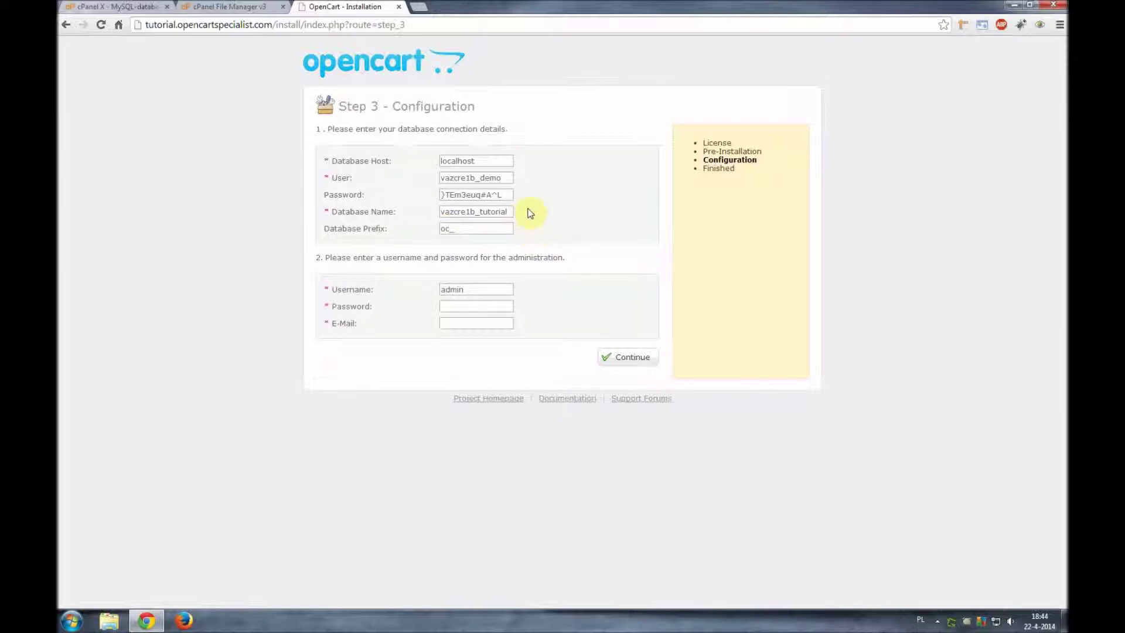
{"action": "left_click", "coordinate": [453, 307]}
{"action": "type", "text": "admin"}
{"action": "left_click", "coordinate": [484, 323]}
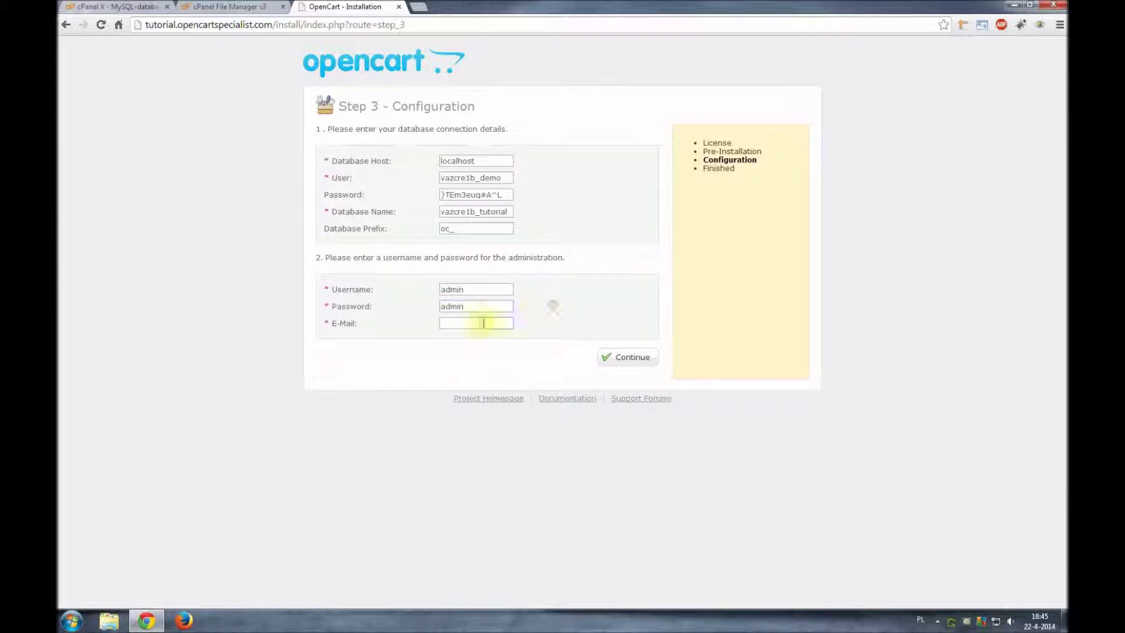
{"action": "left_click", "coordinate": [476, 322]}
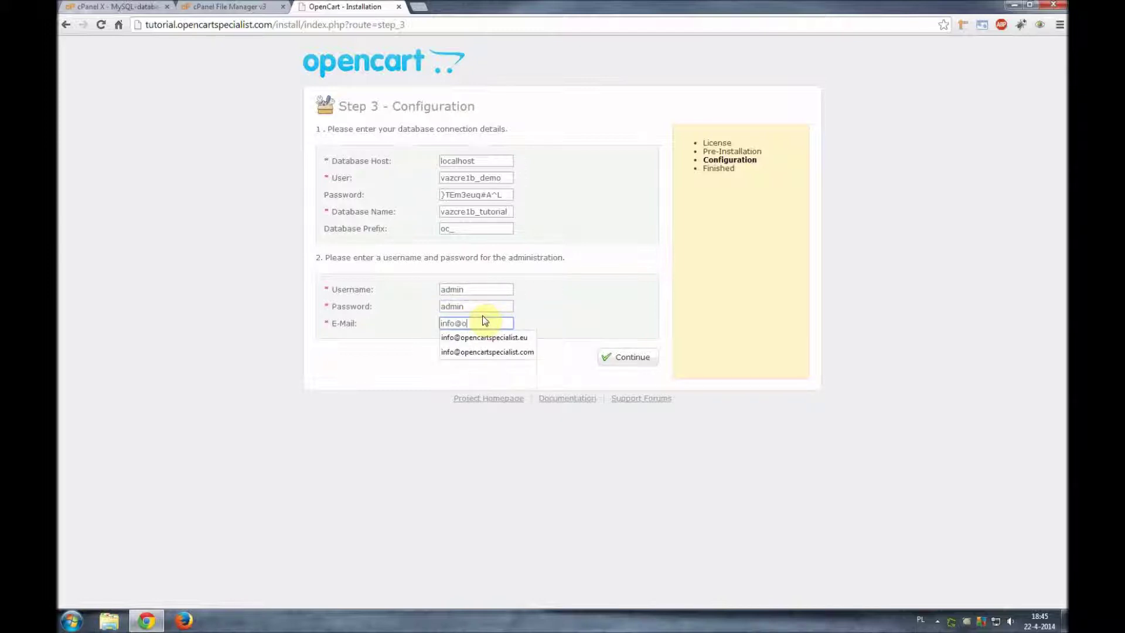
{"action": "left_click", "coordinate": [489, 353]}
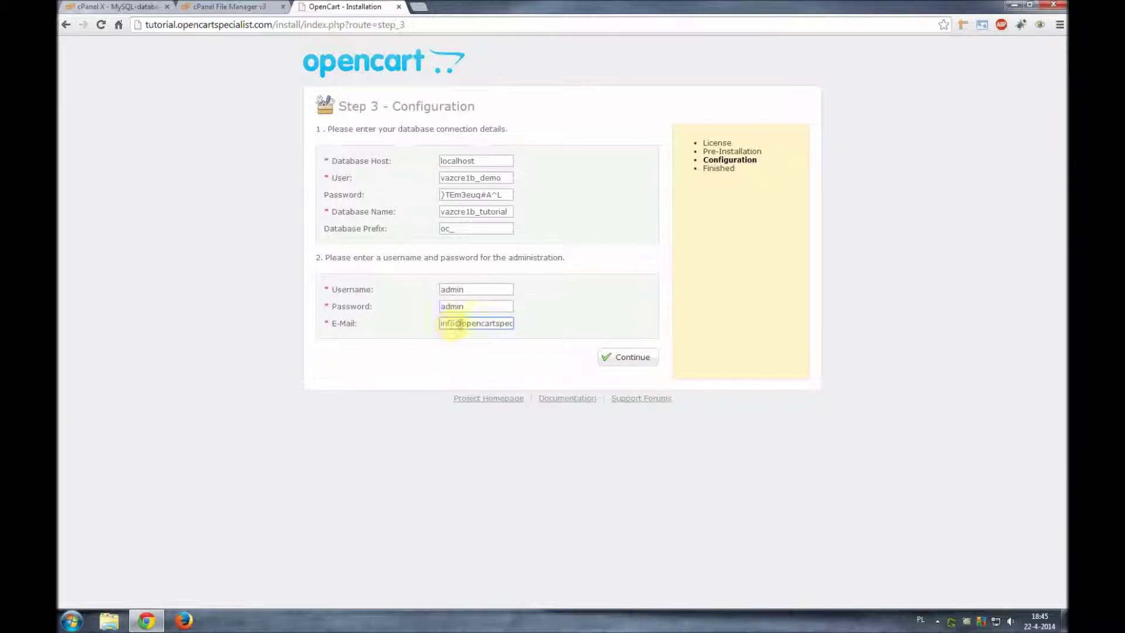
{"action": "left_click", "coordinate": [513, 323]}
{"action": "left_click", "coordinate": [564, 321]}
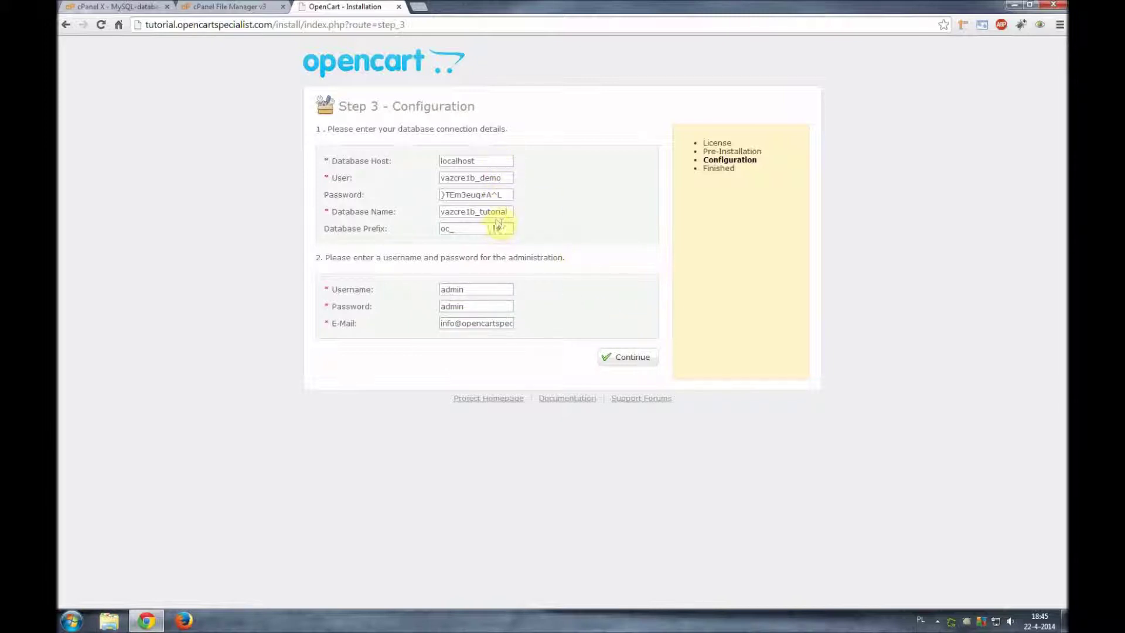
- Copy the shared IP address 31.186.174.203 from cPanel's expanded server statistics
{"action": "double_click", "coordinate": [497, 161]}
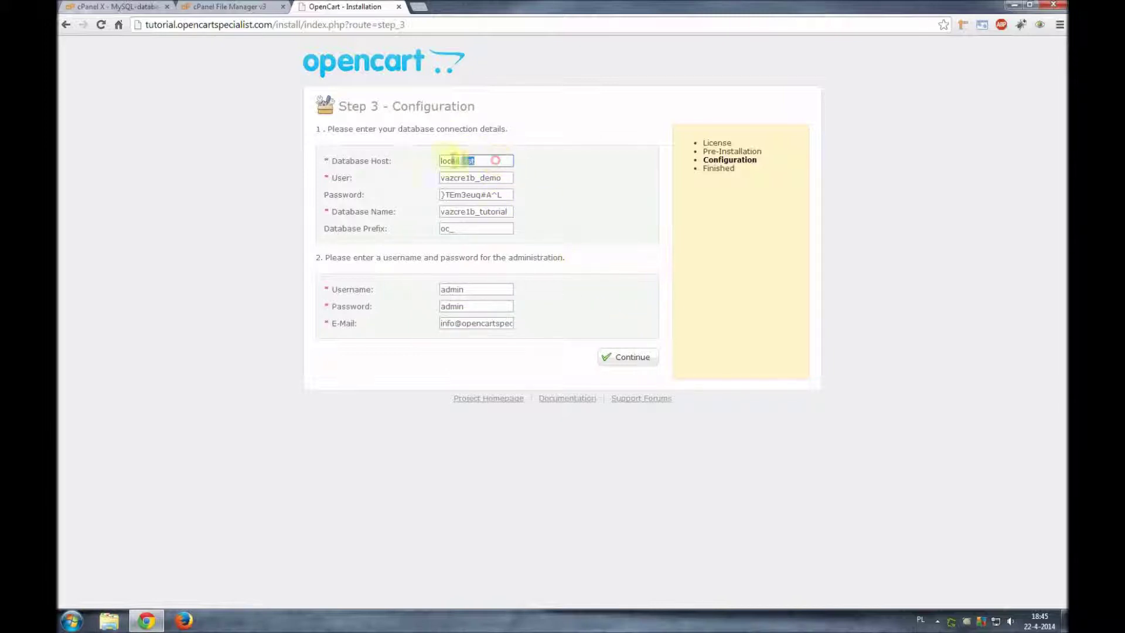
{"action": "left_click", "coordinate": [483, 160]}
{"action": "left_click", "coordinate": [534, 161]}
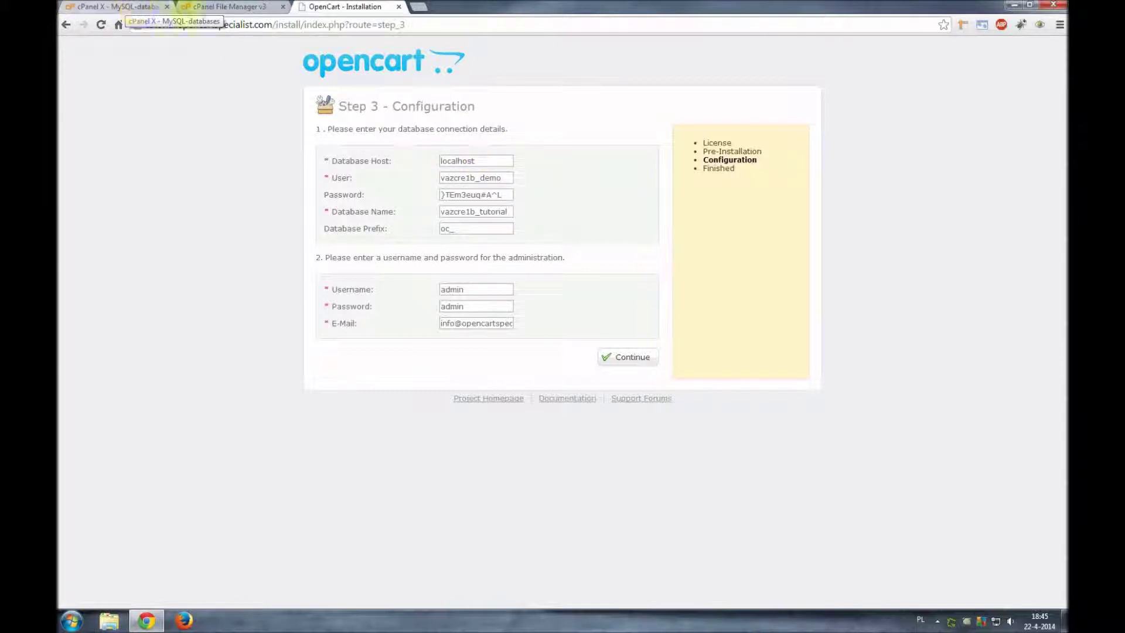
{"action": "left_click", "coordinate": [130, 4]}
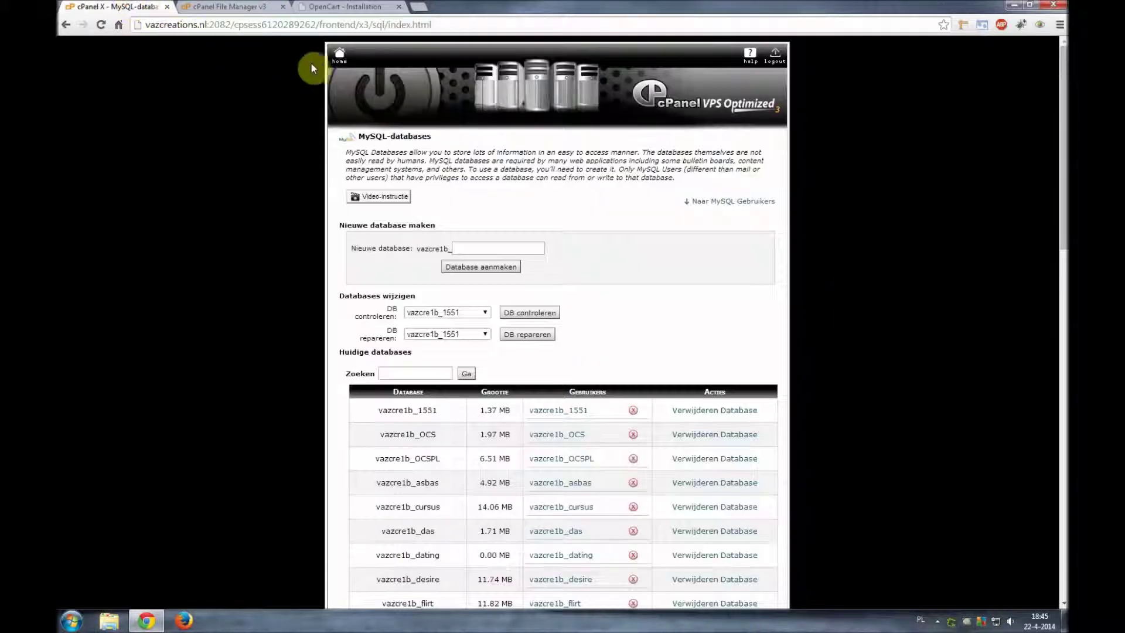
{"action": "left_click", "coordinate": [340, 57]}
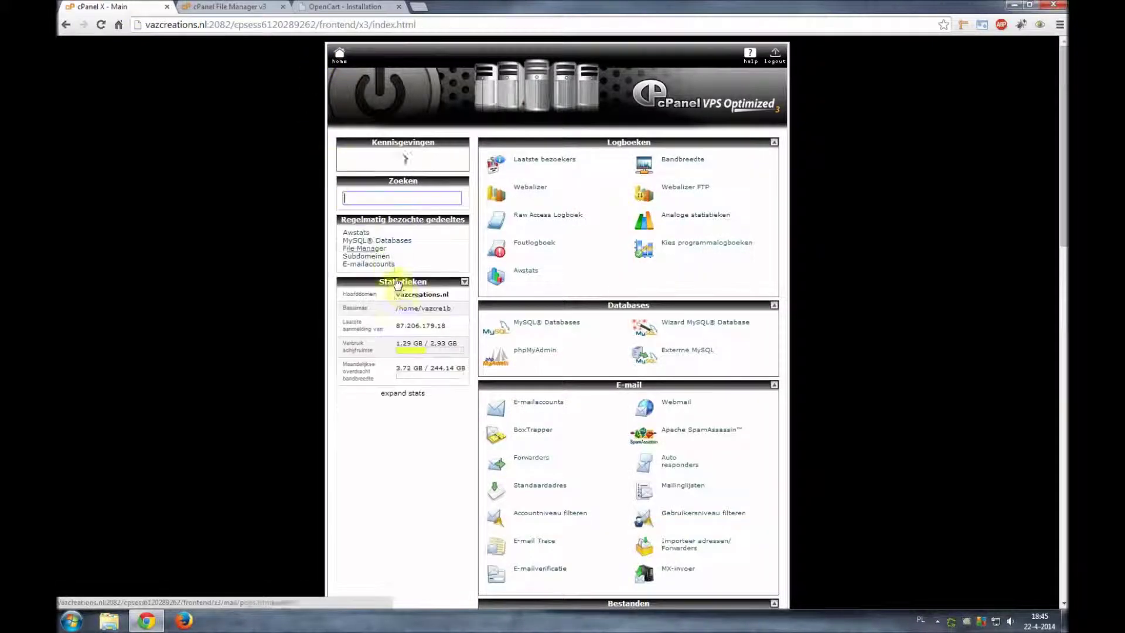
{"action": "left_click", "coordinate": [403, 380]}
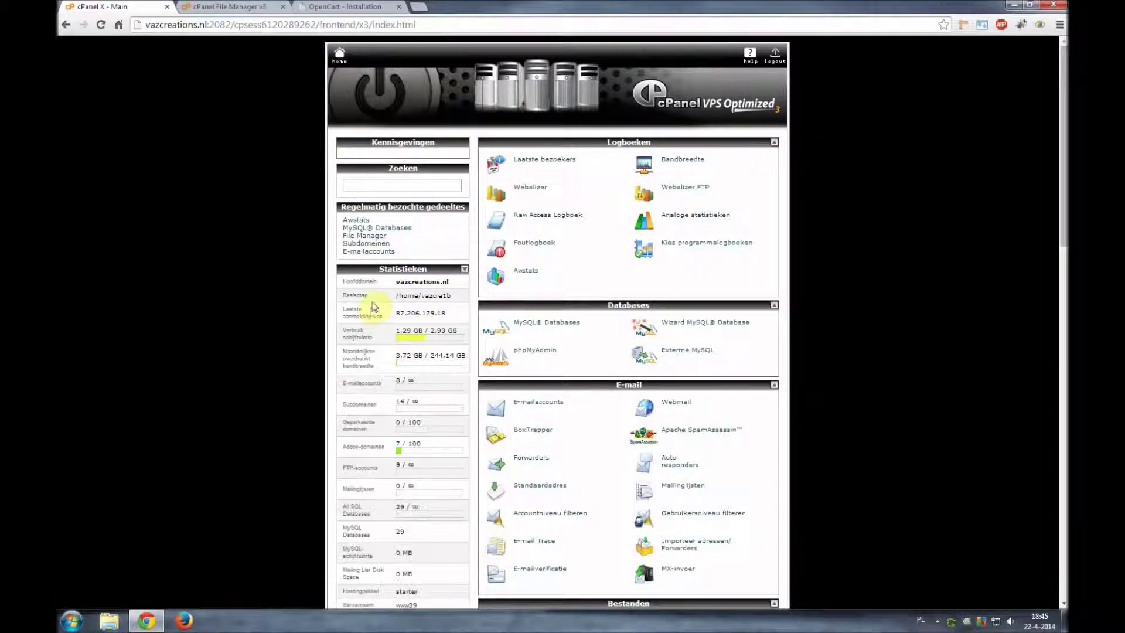
{"action": "scroll", "coordinate": [375, 311], "scroll_direction": "down", "scroll_amount": 2}
{"action": "left_click_drag", "start_coordinate": [450, 355], "coordinate": [395, 355]}
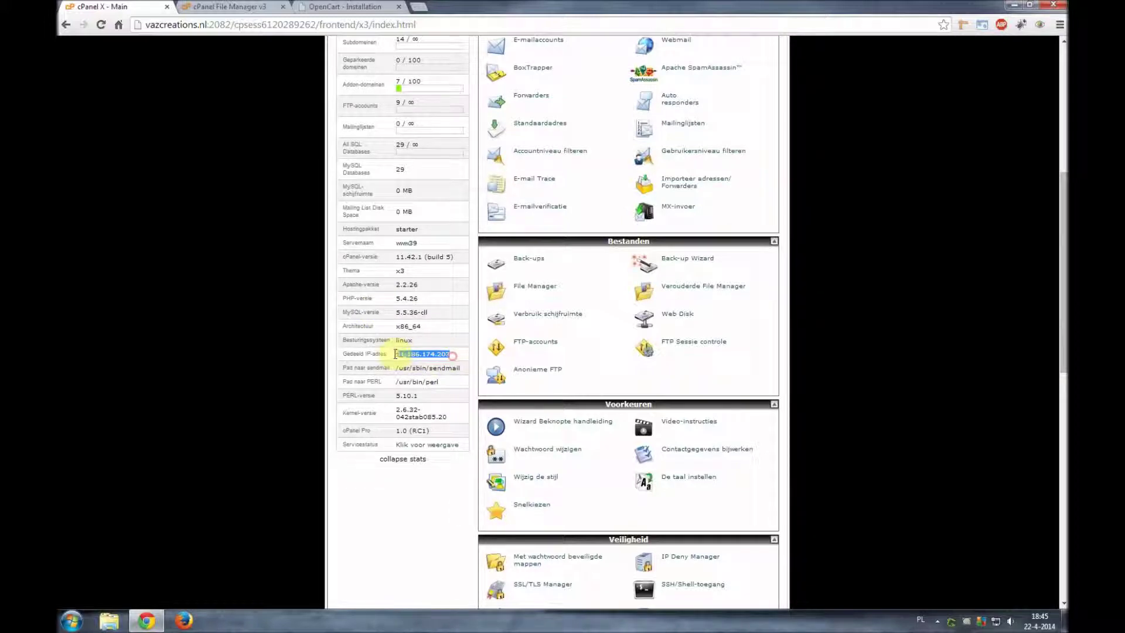
{"action": "key", "text": "ctrl+c"}
- Replace localhost in the installer's Database Host with 31.186.174.203
{"action": "left_click", "coordinate": [346, 6]}
{"action": "double_click", "coordinate": [476, 160]}
{"action": "key", "text": "ctrl+v"}
{"action": "left_click", "coordinate": [569, 162]}
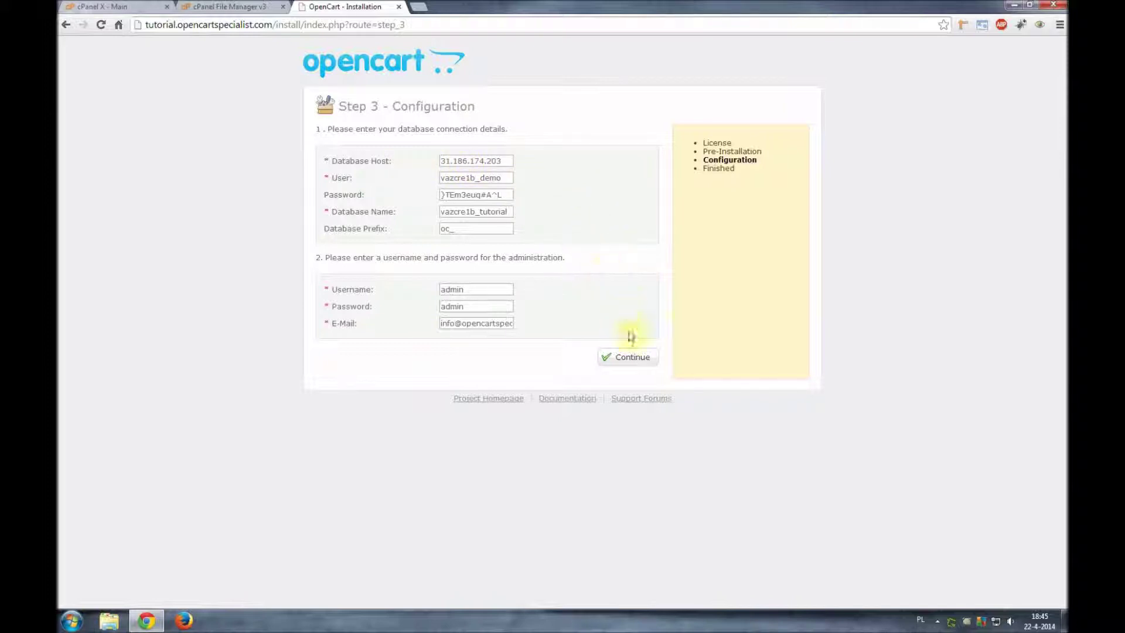
- Submit the Step 3 configuration to install OpenCart, then open the administration login page
{"action": "left_click", "coordinate": [627, 364]}
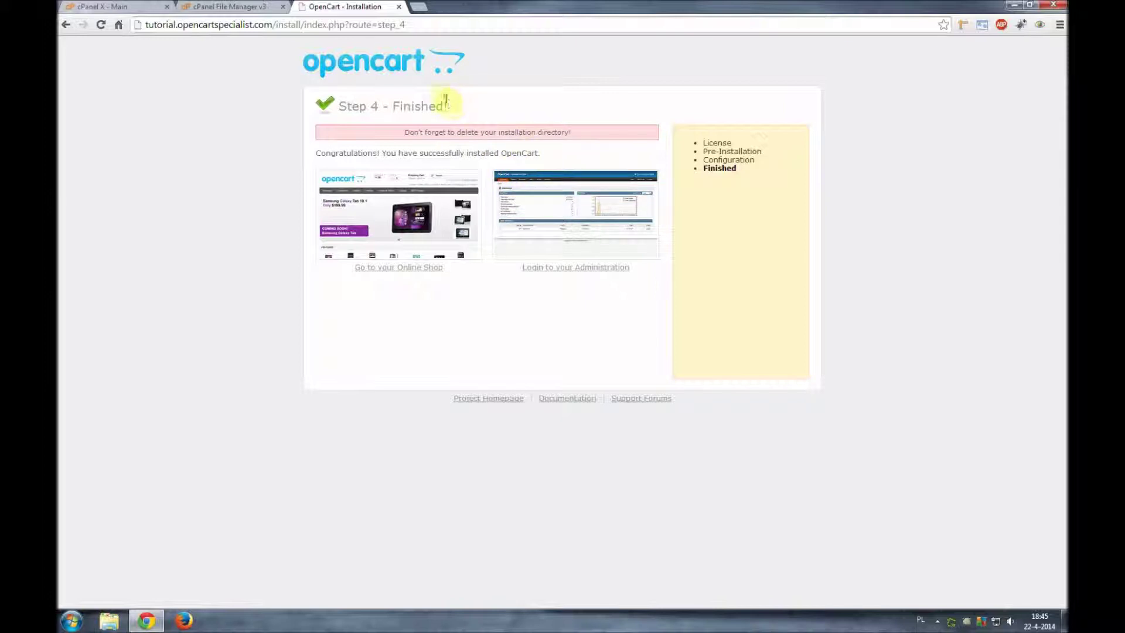
{"action": "left_click", "coordinate": [592, 269]}
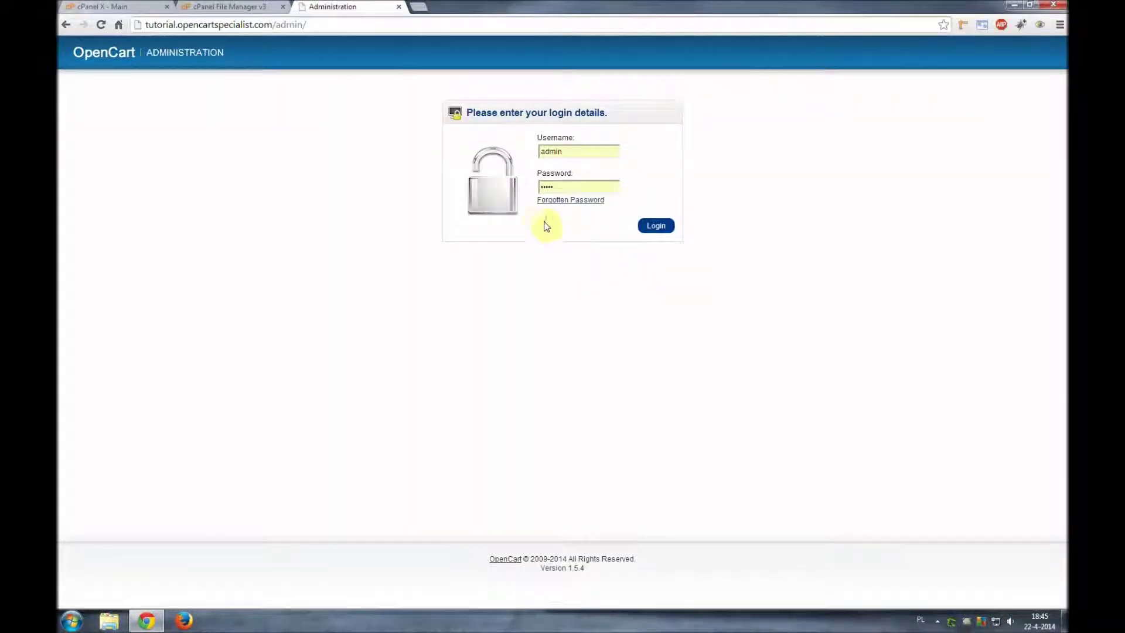
- Log in as admin with the autofilled credentials and highlight the Dashboard's install-folder warning
{"action": "double_click", "coordinate": [571, 153]}
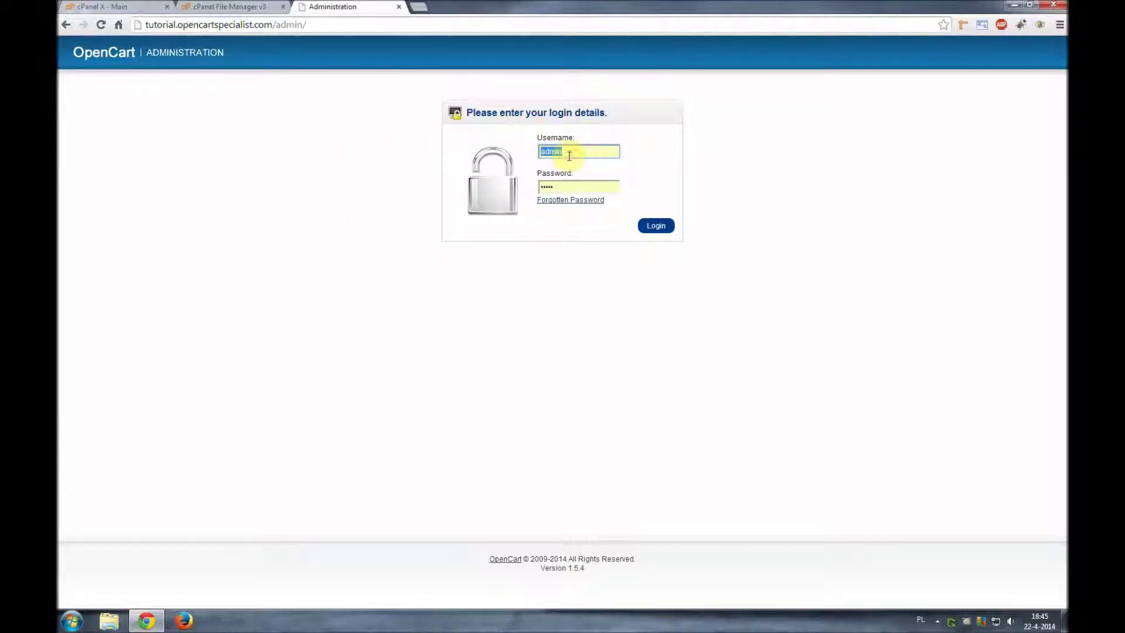
{"action": "double_click", "coordinate": [560, 186]}
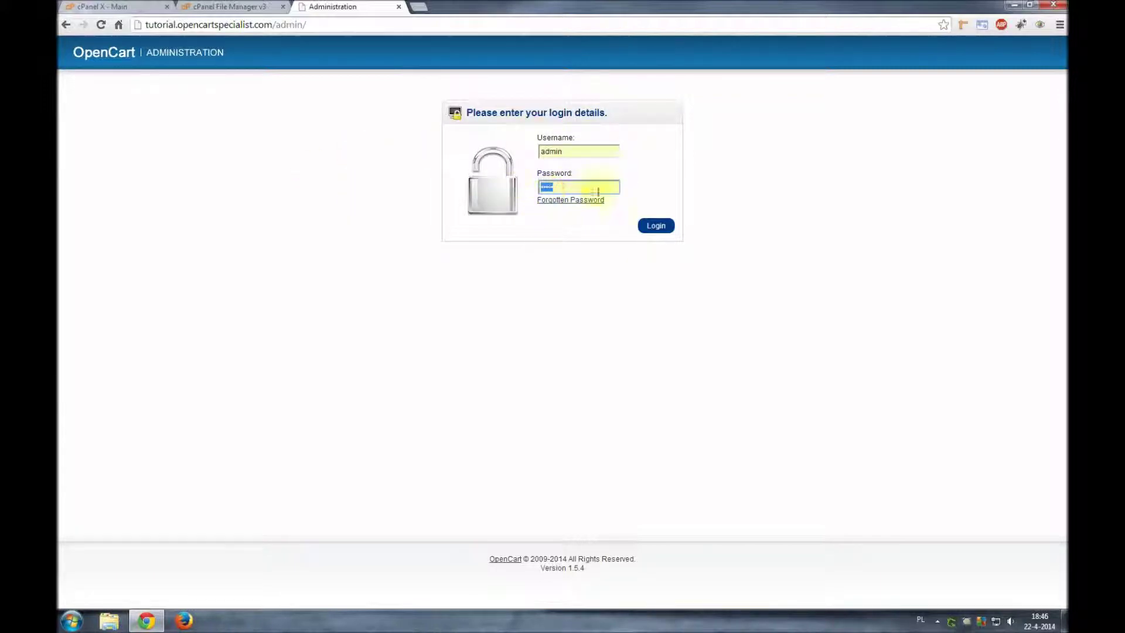
{"action": "left_click", "coordinate": [662, 229]}
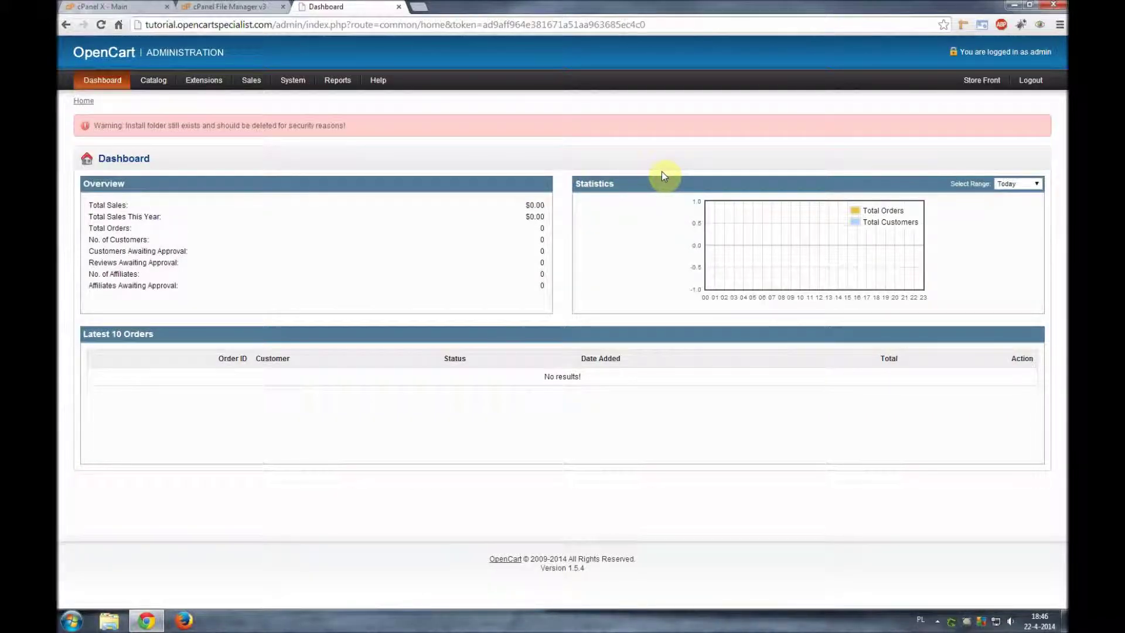
{"action": "left_click_drag", "start_coordinate": [369, 128], "coordinate": [95, 124]}
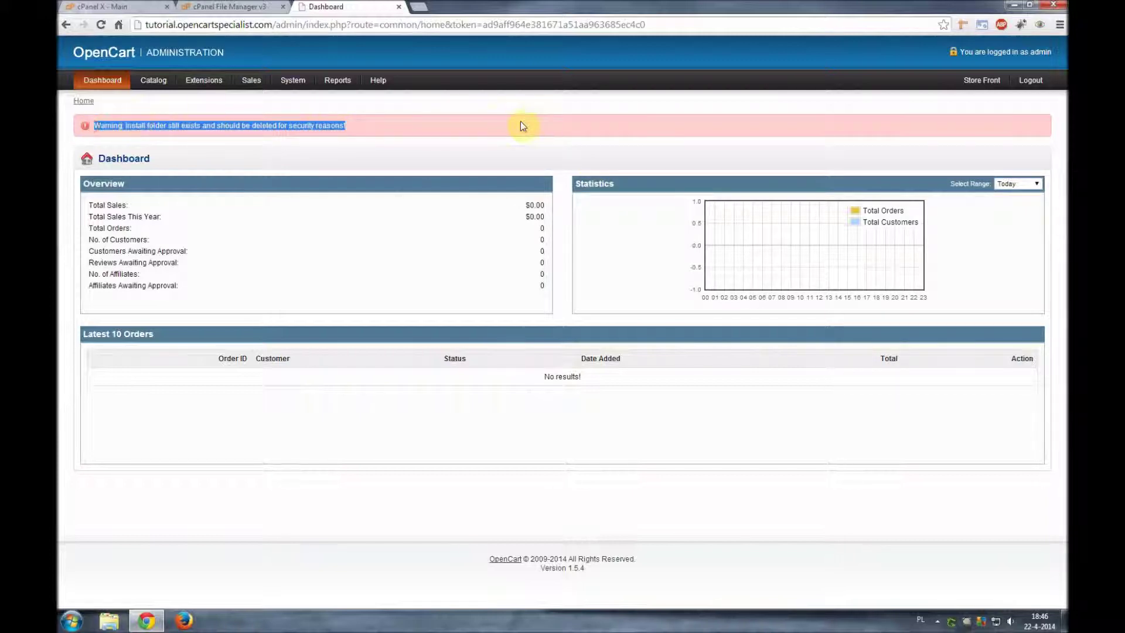
{"action": "left_click", "coordinate": [423, 129]}
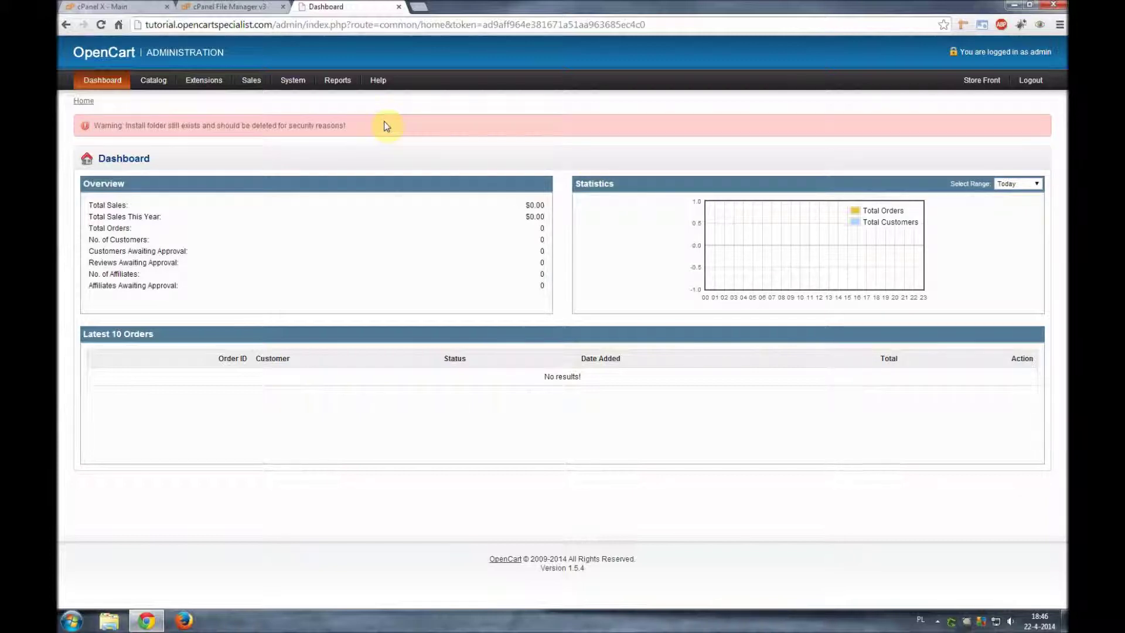
- Delete the install folder in File Manager and reload the Dashboard to confirm the warning is gone
{"action": "left_click", "coordinate": [224, 8]}
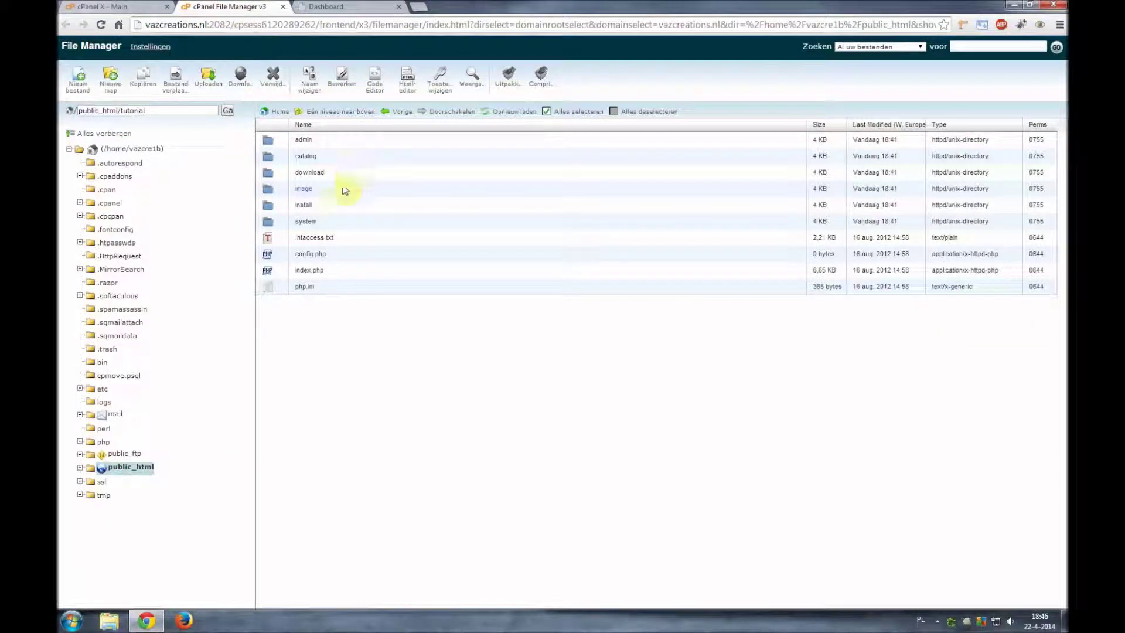
{"action": "left_click", "coordinate": [336, 205]}
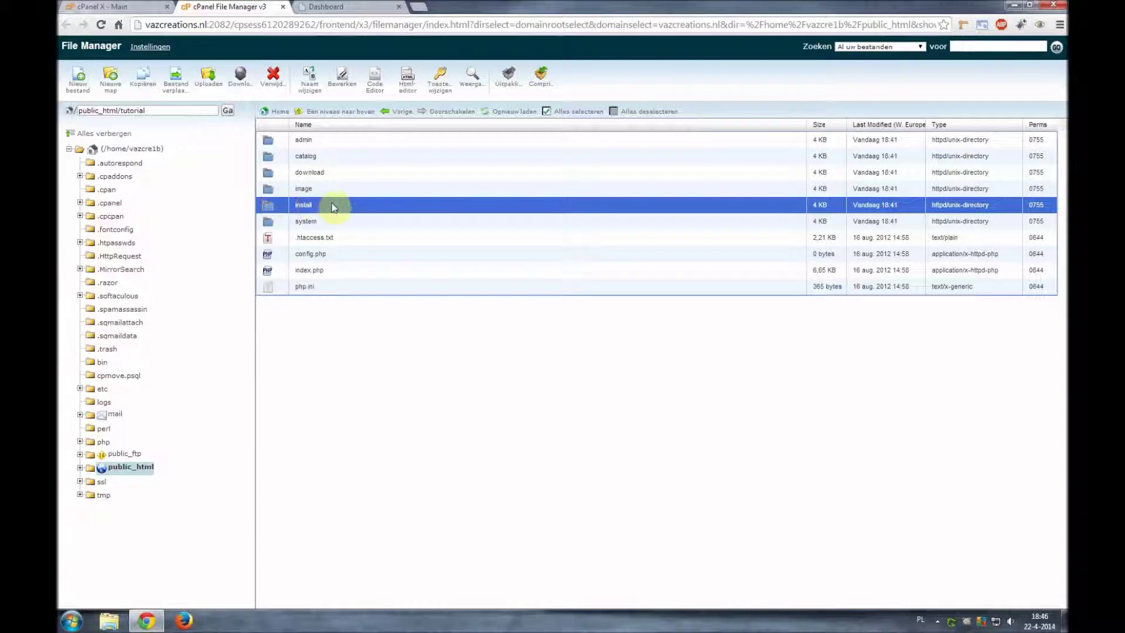
{"action": "left_click", "coordinate": [287, 84]}
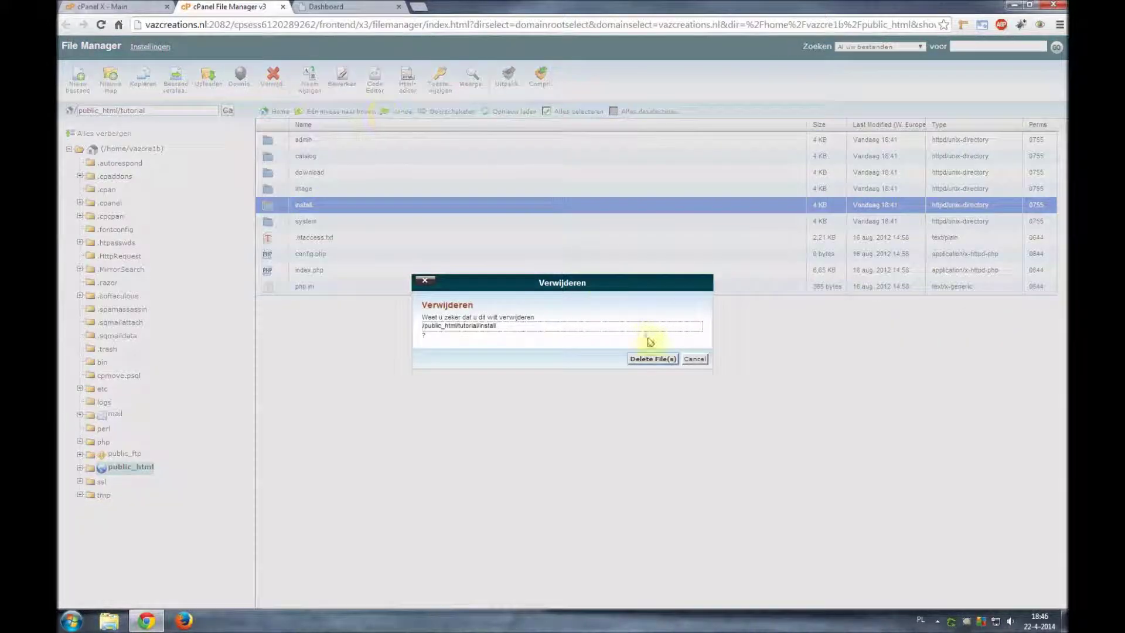
{"action": "left_click", "coordinate": [653, 358]}
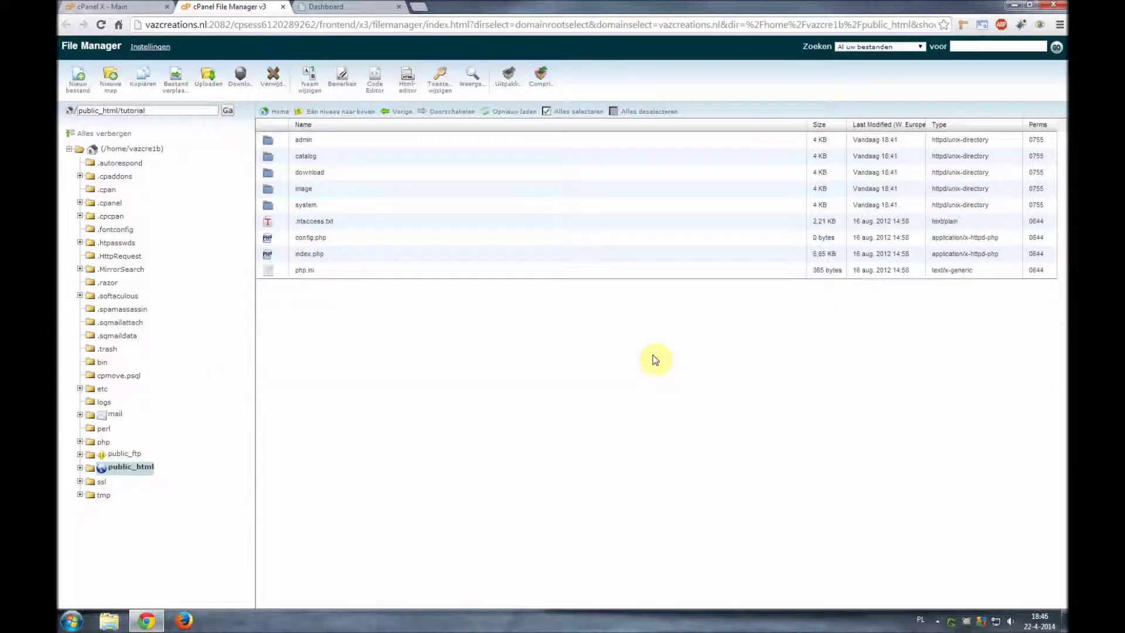
{"action": "left_click", "coordinate": [369, 13]}
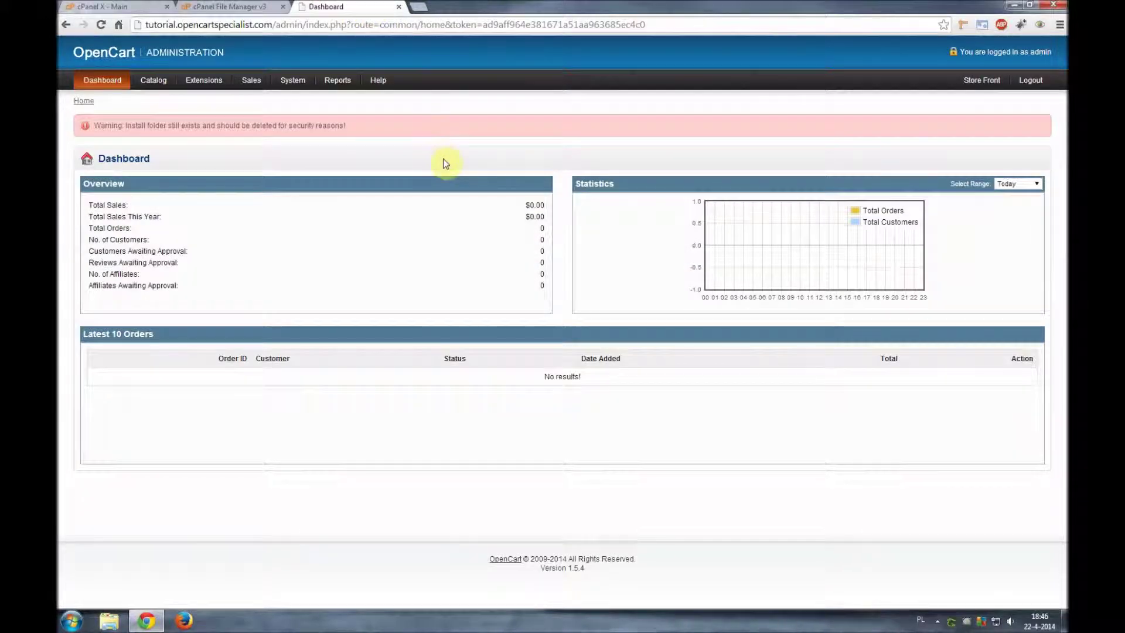
{"action": "key", "text": "F5"}
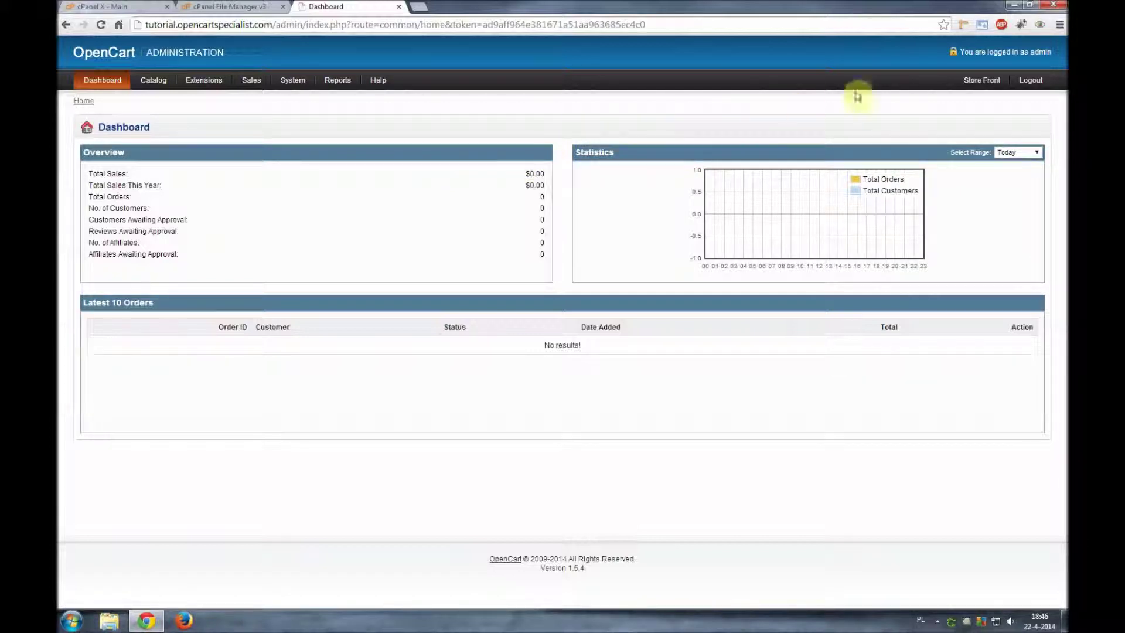
- Open the Store Front link from the admin header in a new tab
{"action": "left_click", "coordinate": [982, 79]}
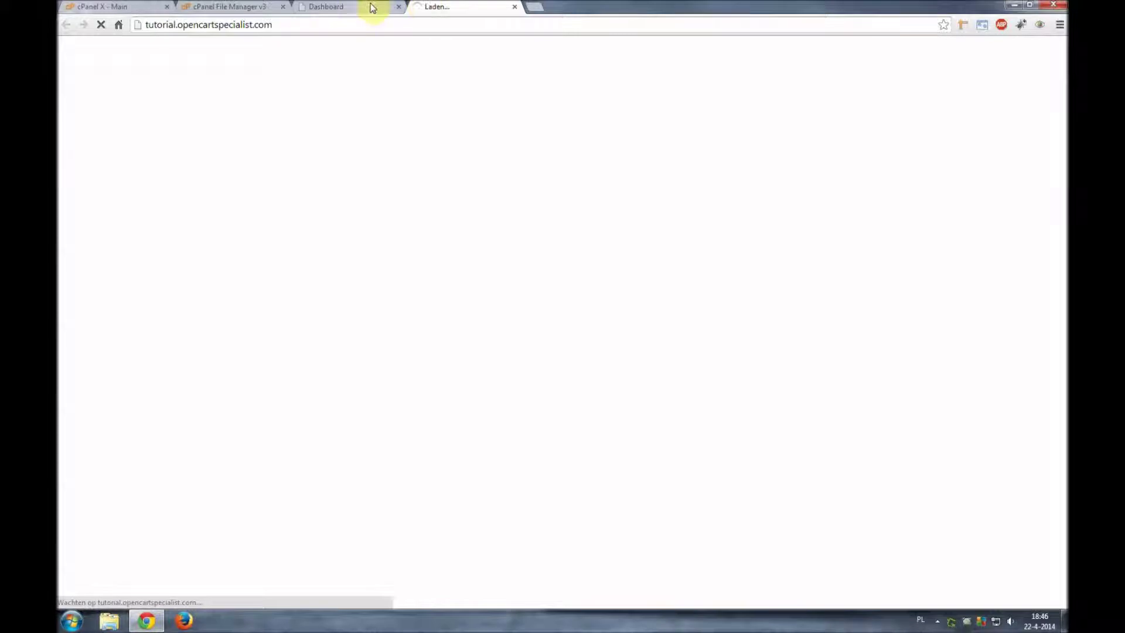